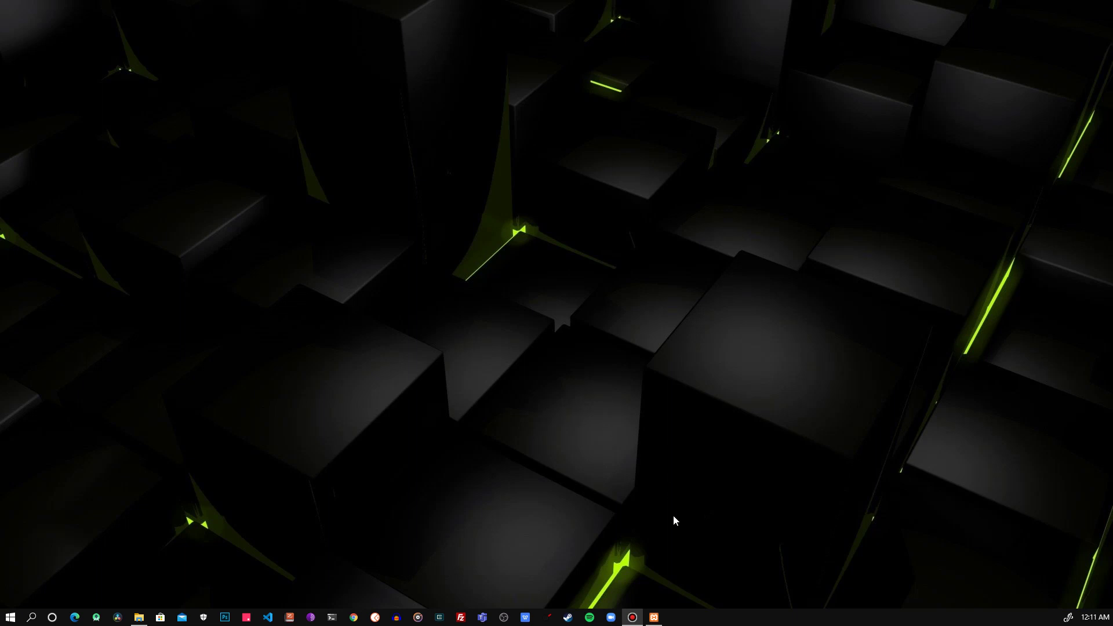
Step: Check in the XAMPP Control Panel that Apache and MySQL are running, then switch to Chrome
left_click(653, 616)
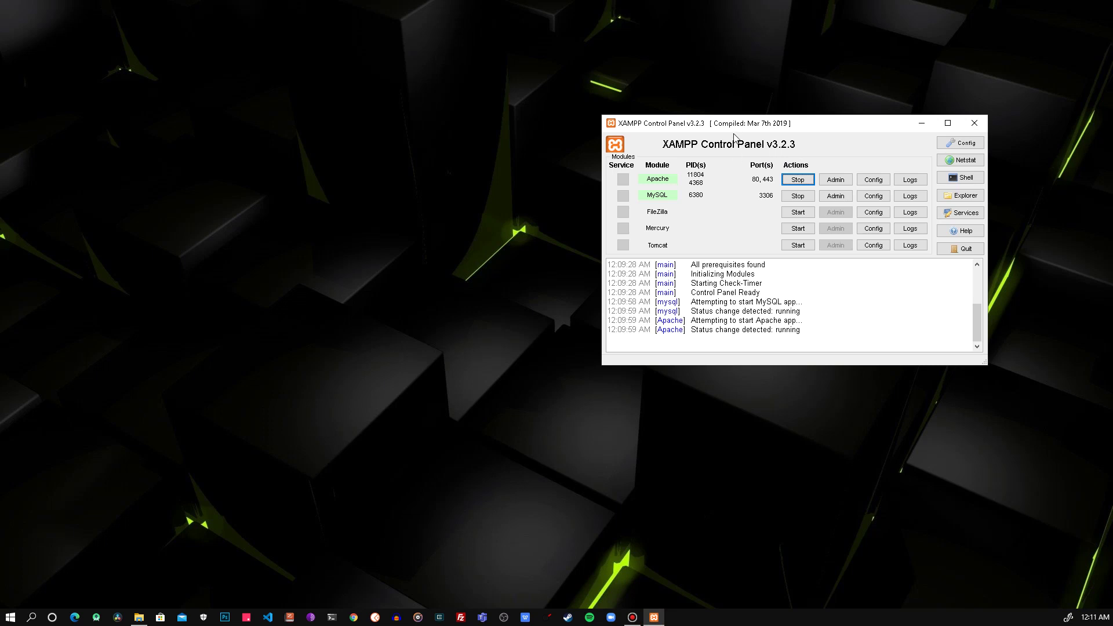
left_click(351, 617)
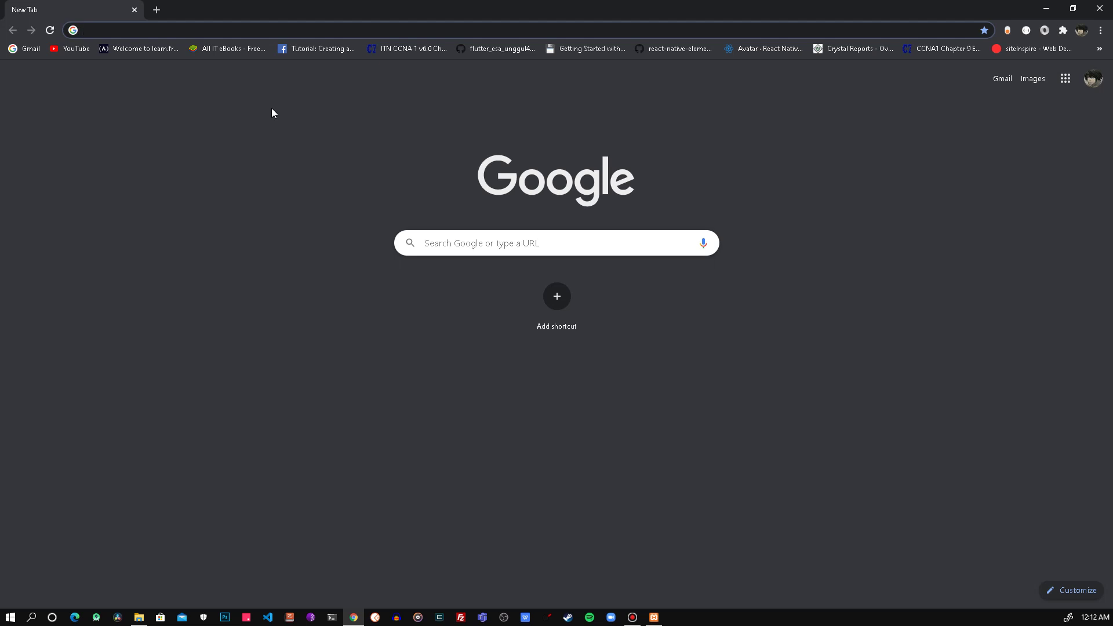
Step: Search Google for 'adminer database mysql install' and open the official adminer.org result
type("admin")
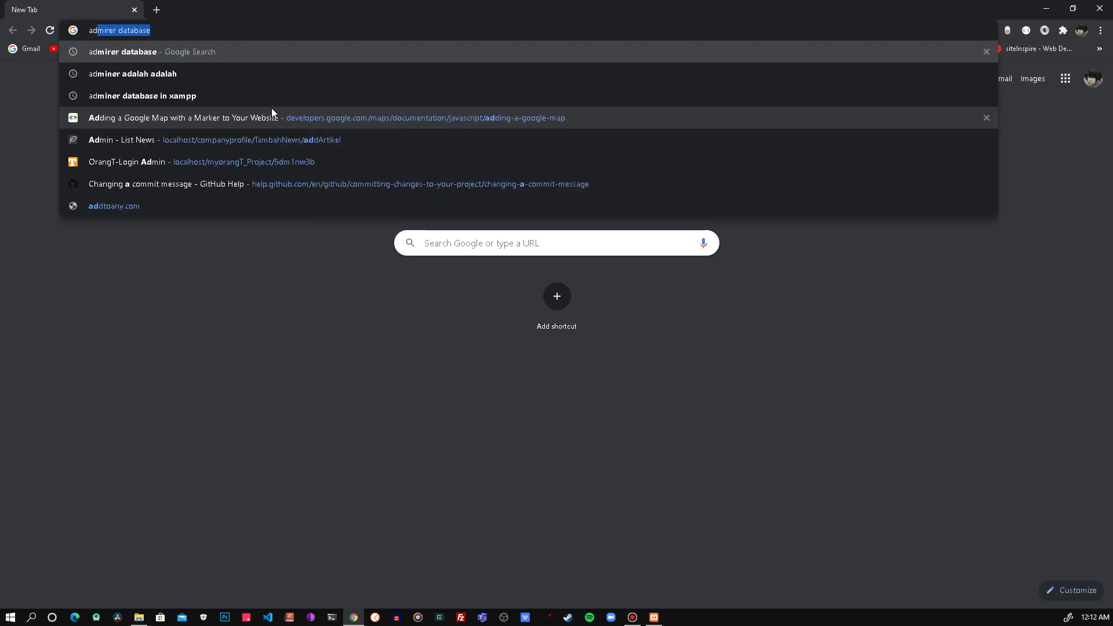
key("Return")
left_click_drag(259, 85, 141, 90)
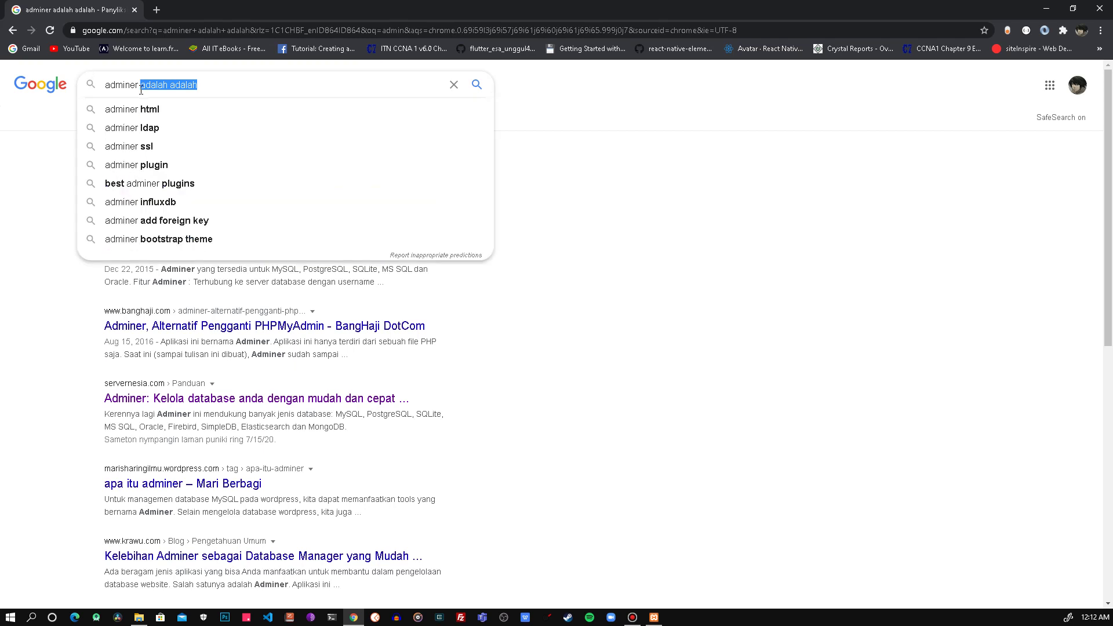
type("da")
key("Down")
key("Down")
key("Return")
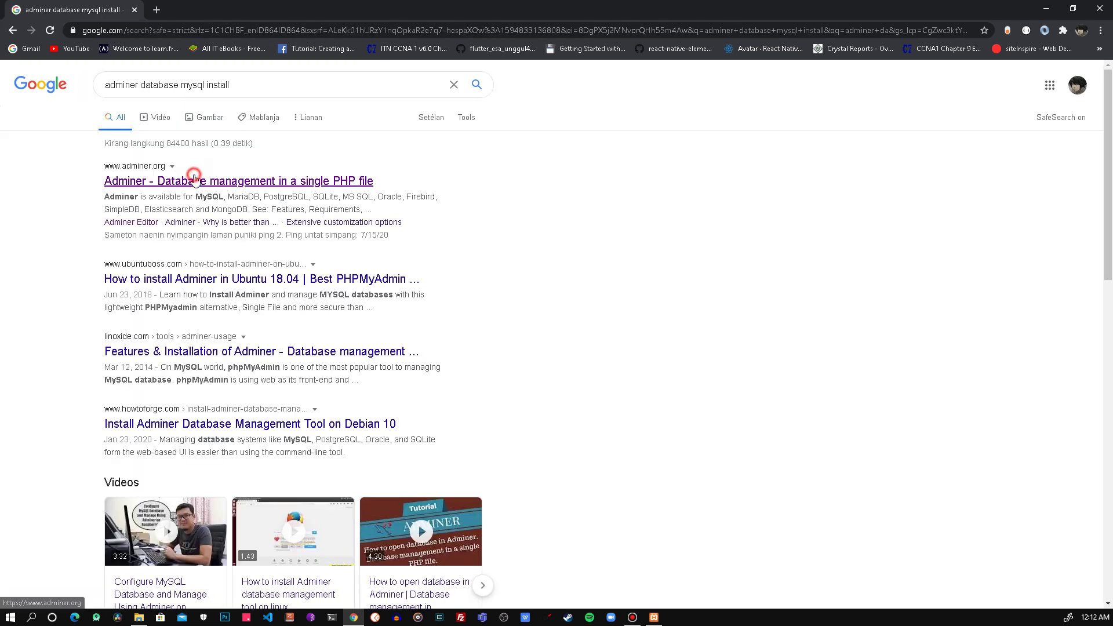
left_click(168, 180)
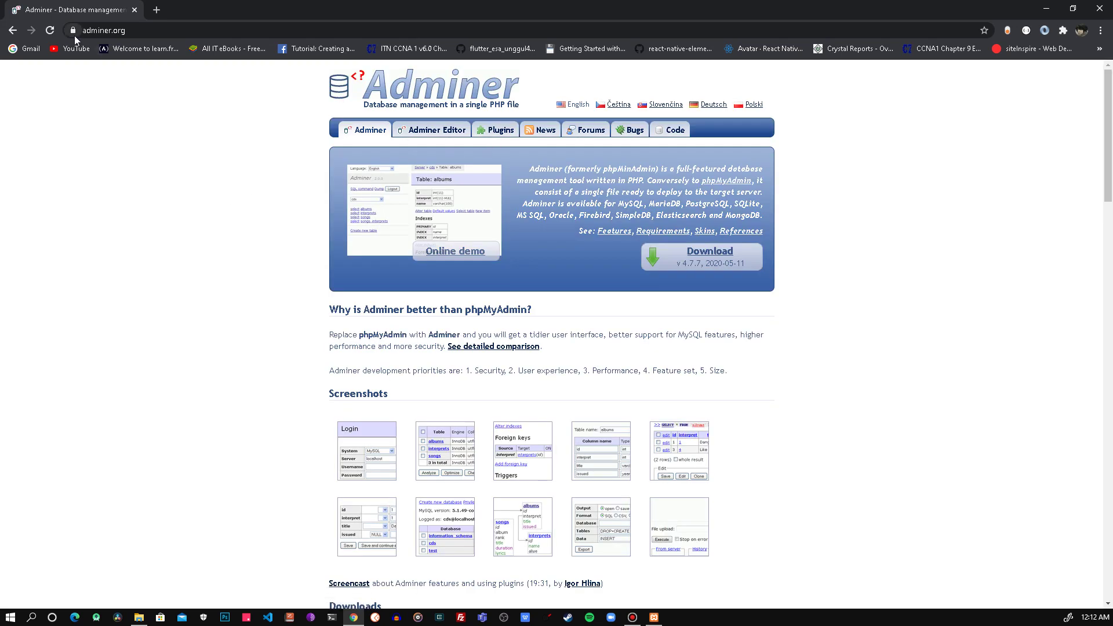
left_click(147, 29)
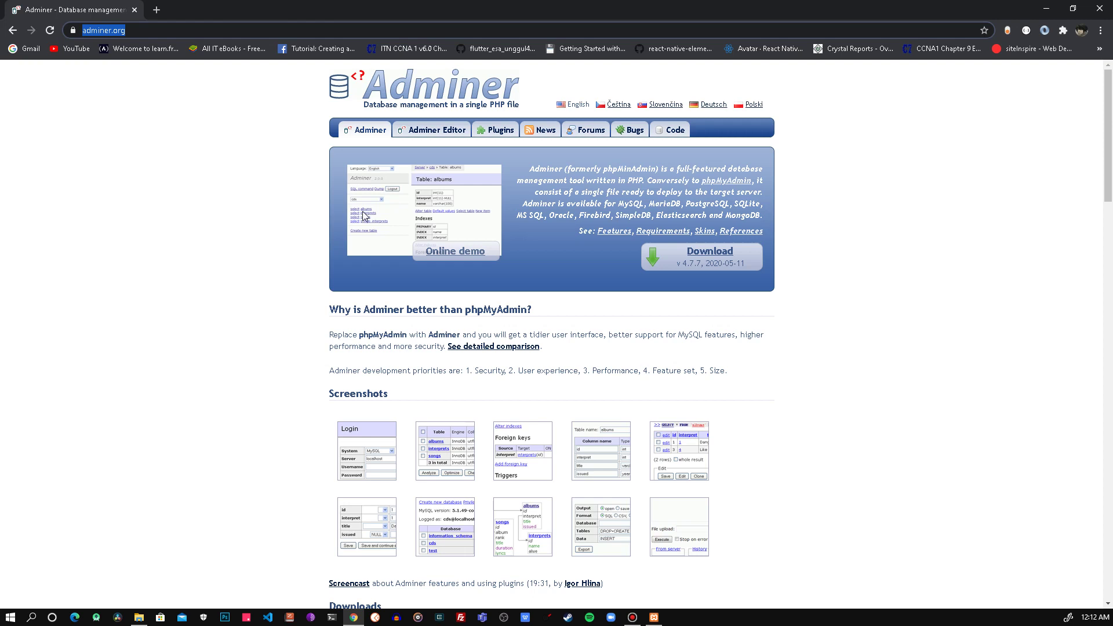
left_click(561, 226)
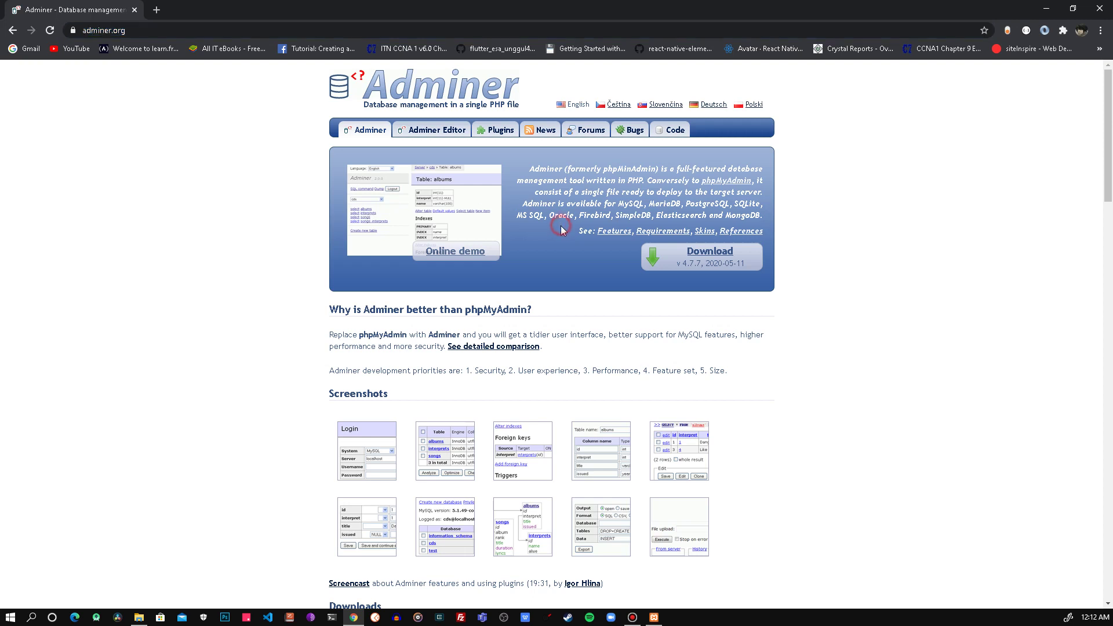
left_click_drag(323, 310, 578, 313)
left_click(576, 313)
scroll(595, 318, "down", 2)
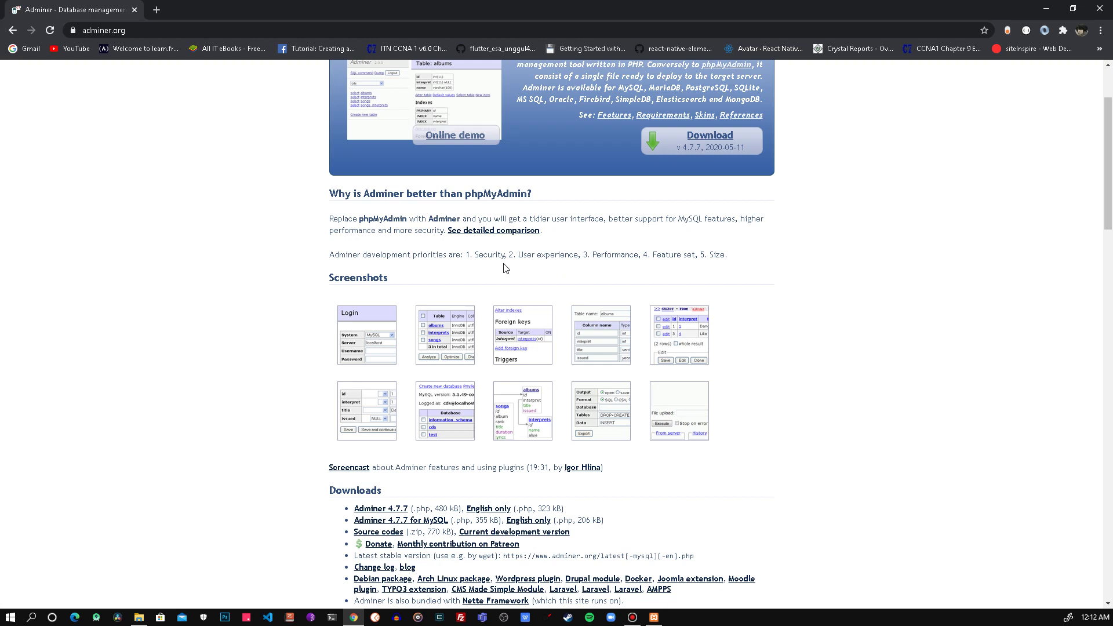
left_click_drag(322, 279, 558, 307)
left_click(452, 263)
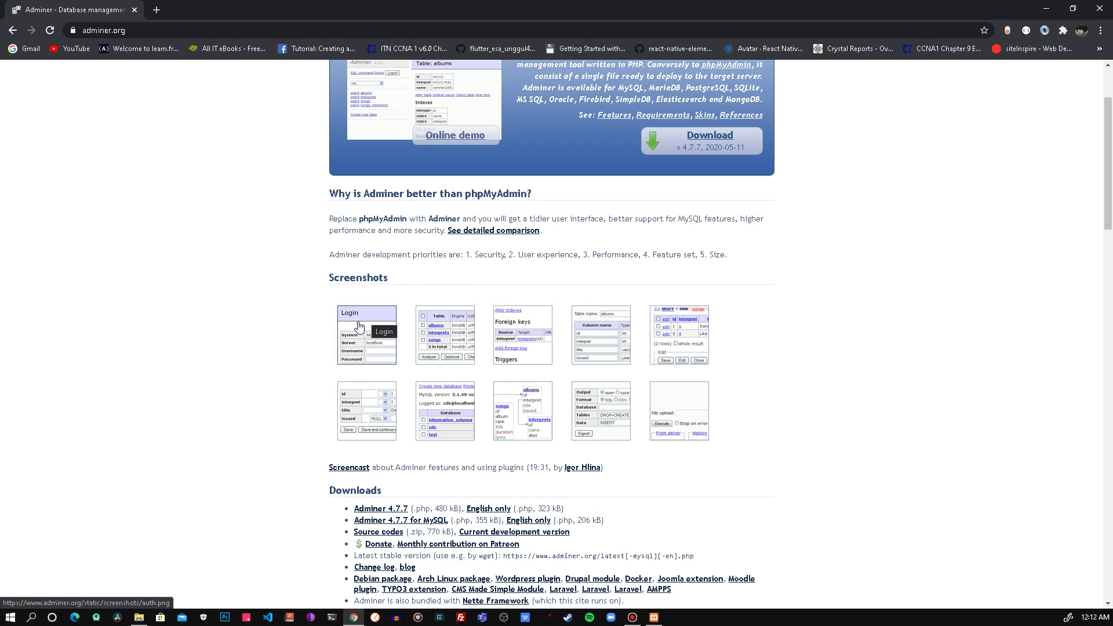
Step: Browse the Adminer screenshots from Login through to the albums edit screen, then open a new tab
left_click(359, 326)
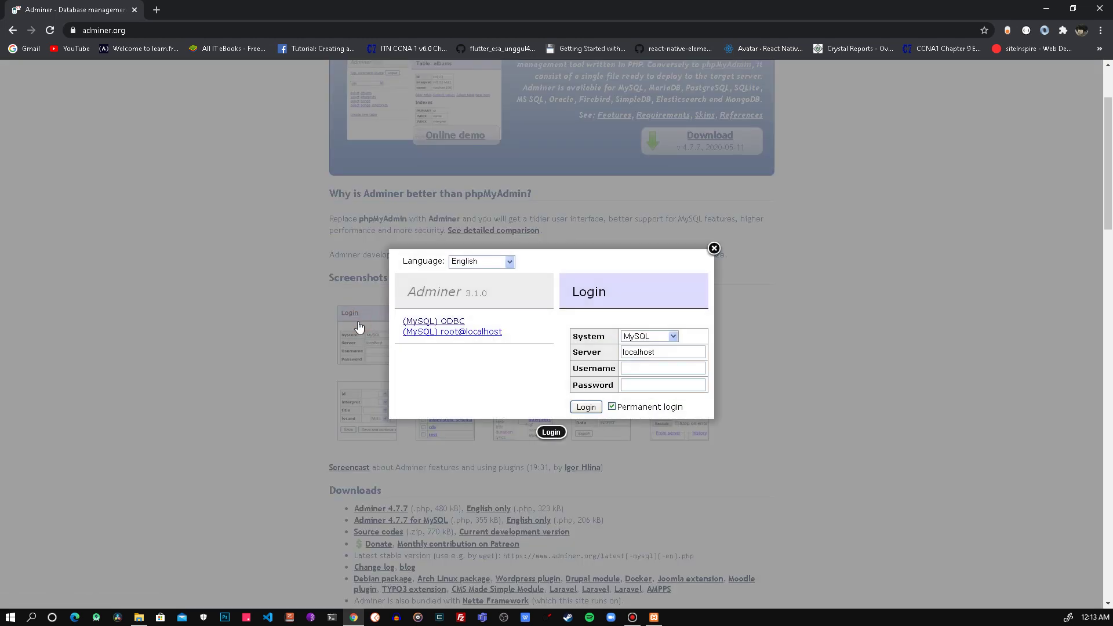
key("Right")
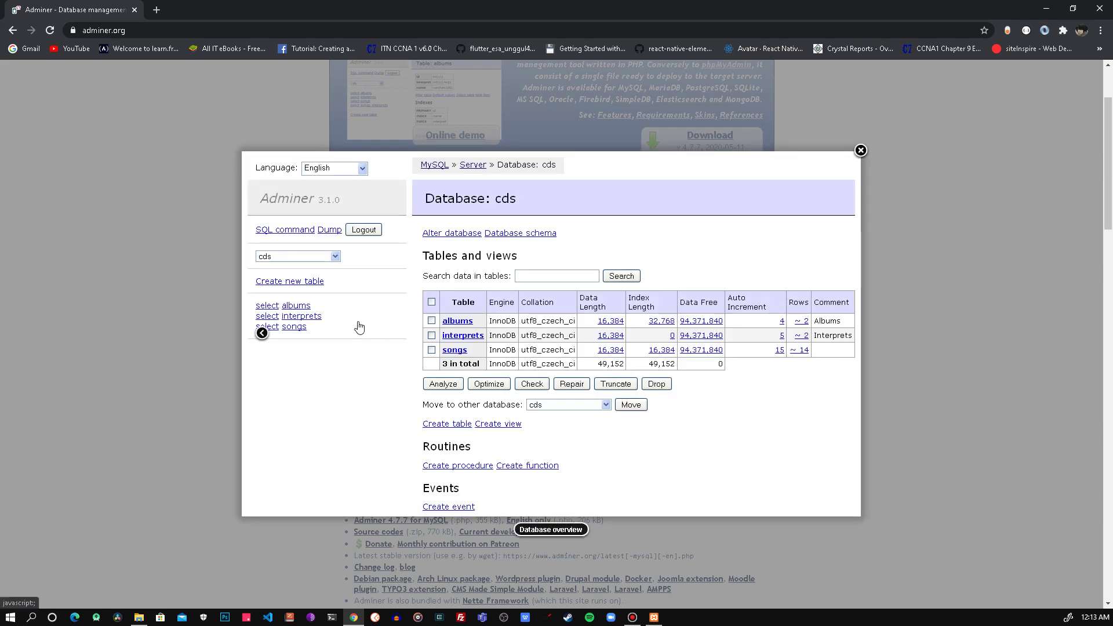
key("Right")
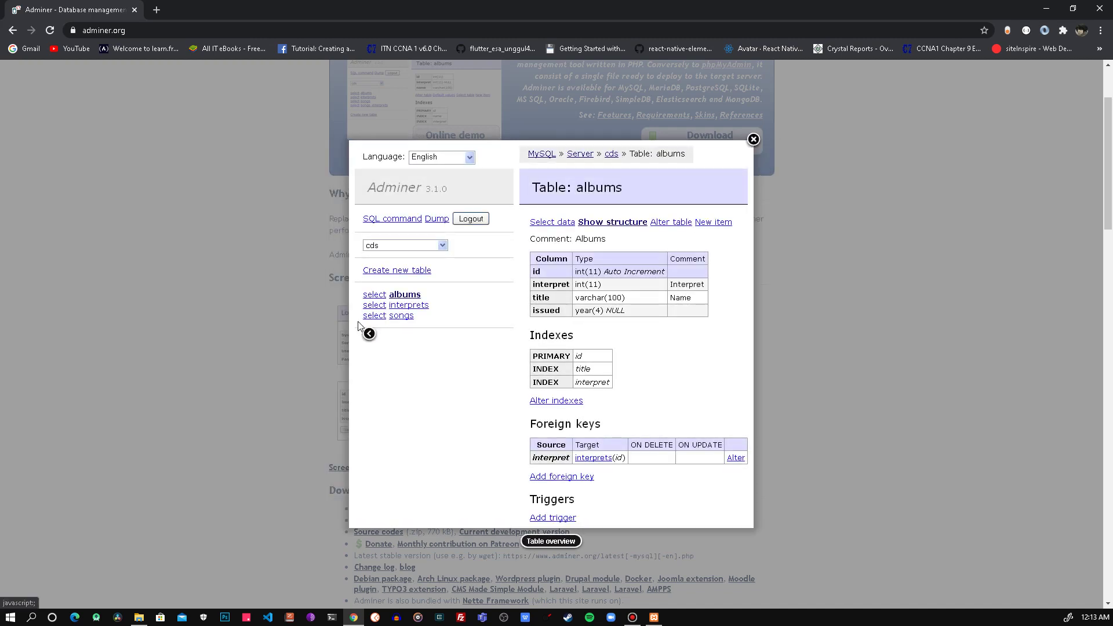
key("Right")
key("Right")
key("Right")
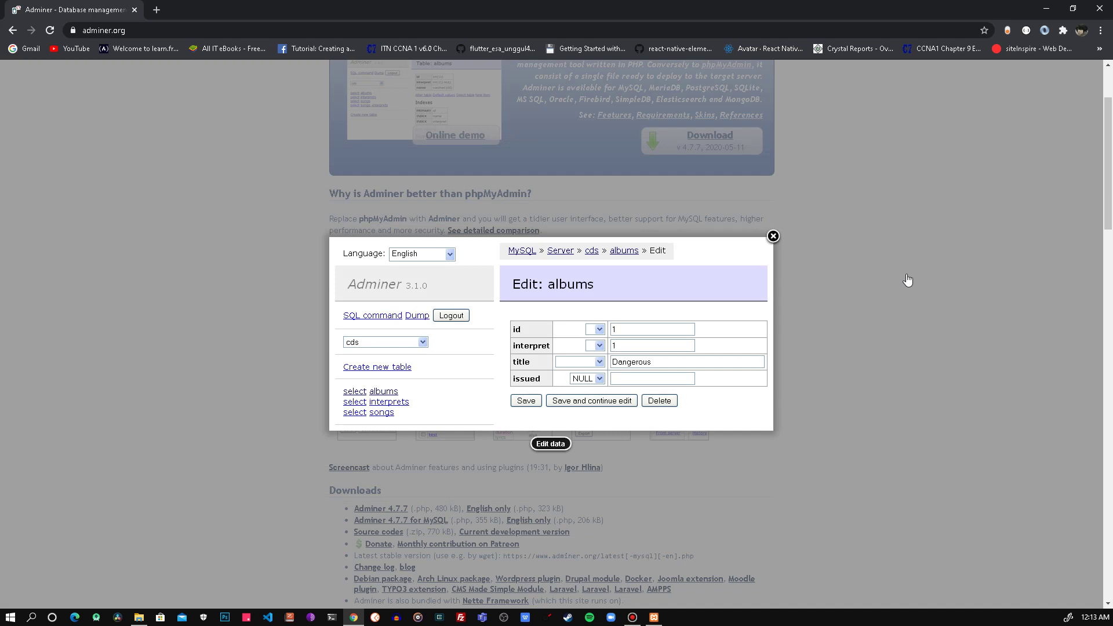
left_click(155, 10)
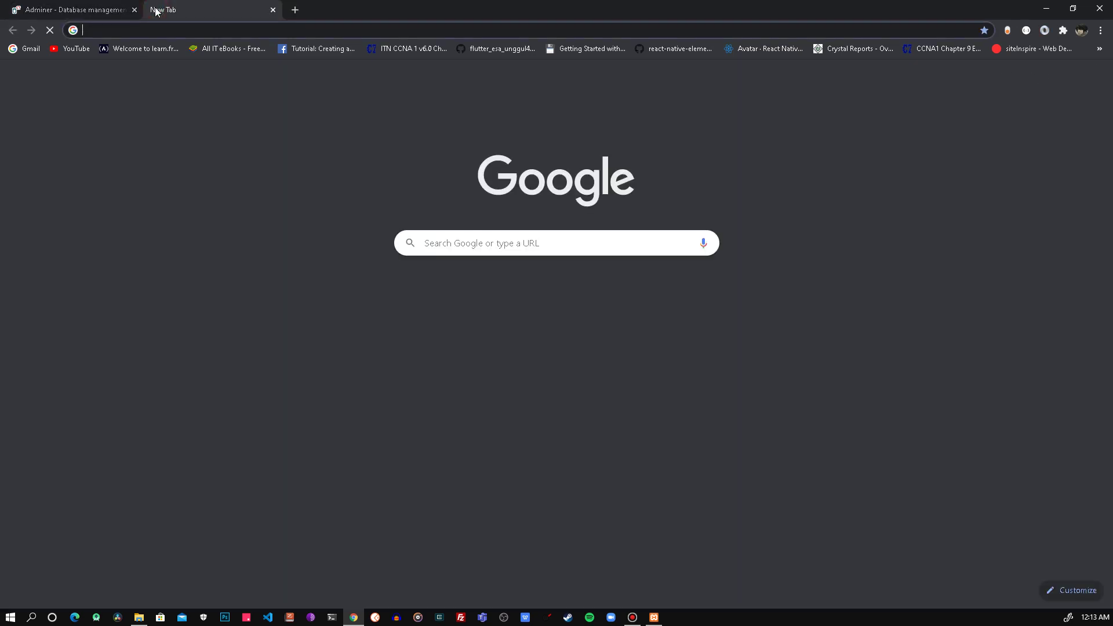
Step: Search Google Images for 'phpmyadmin', preview two results, then return to the Adminer tab
type("phpmyadmin a")
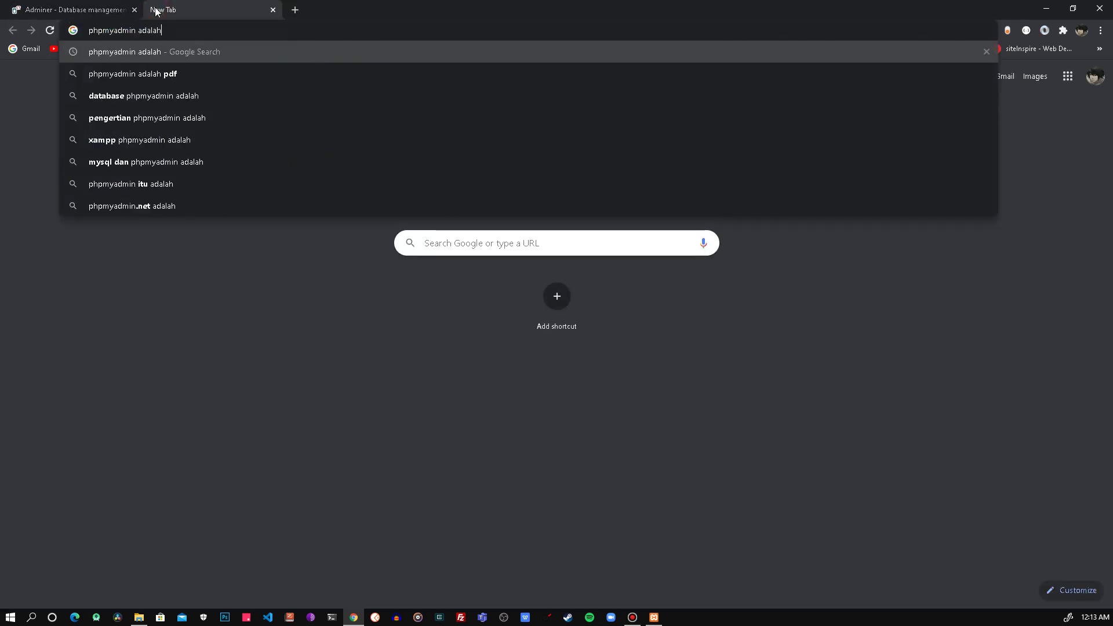
key("BackSpace")
key("Return")
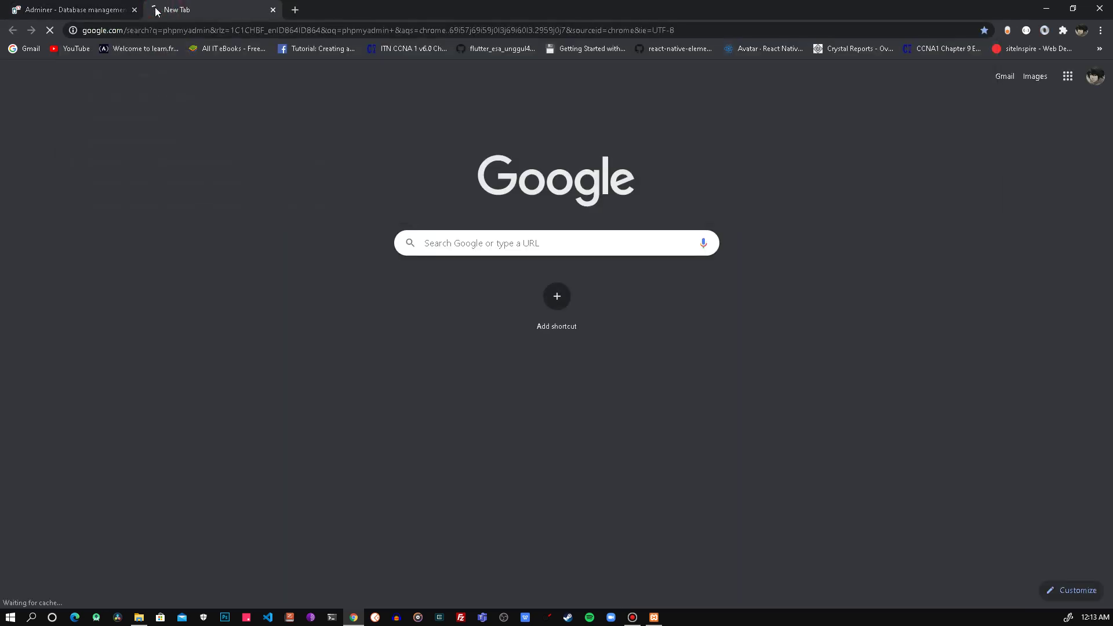
left_click(160, 117)
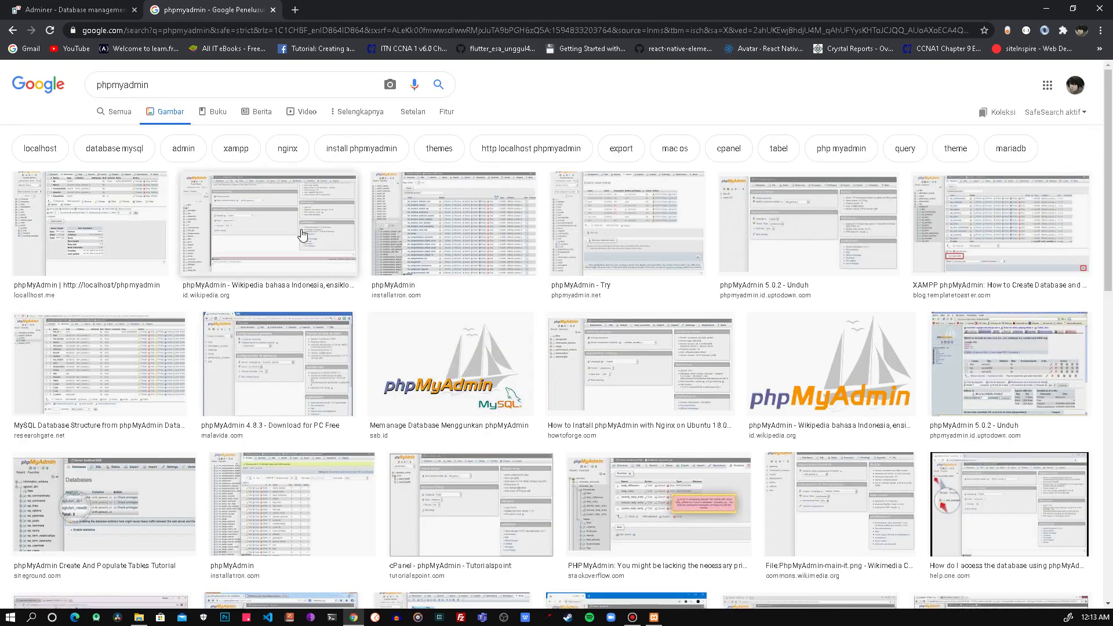
left_click(302, 235)
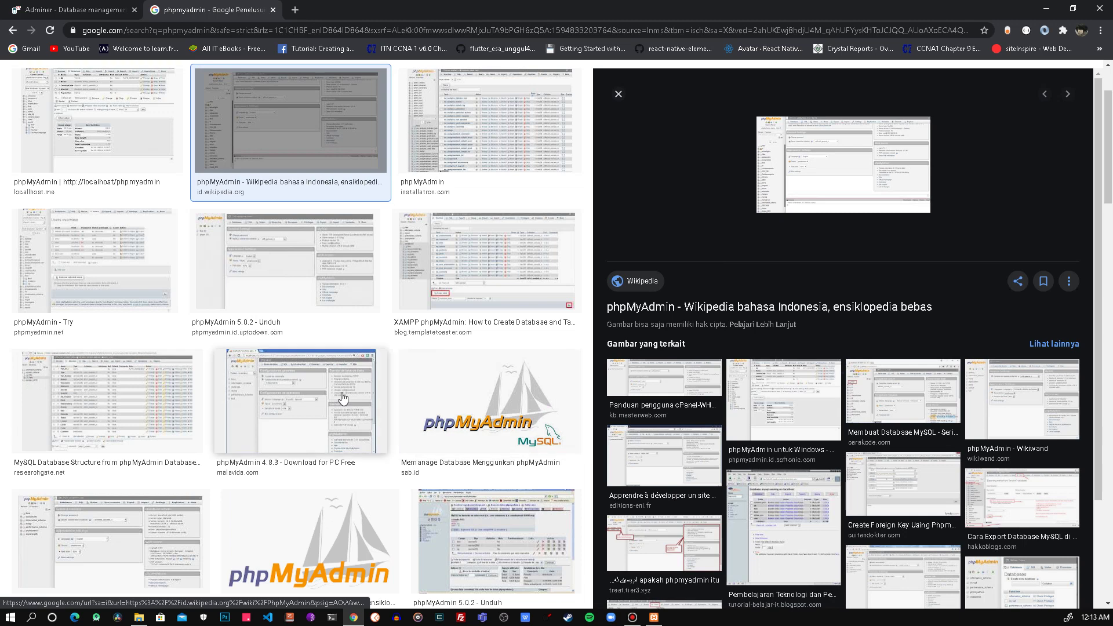
left_click(133, 398)
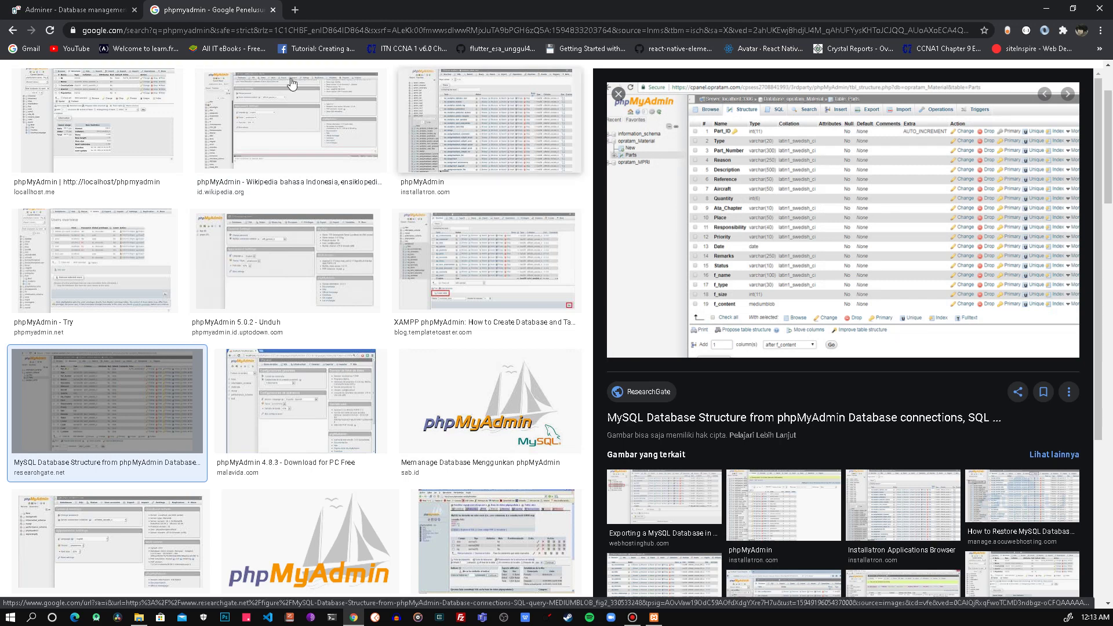
left_click(67, 9)
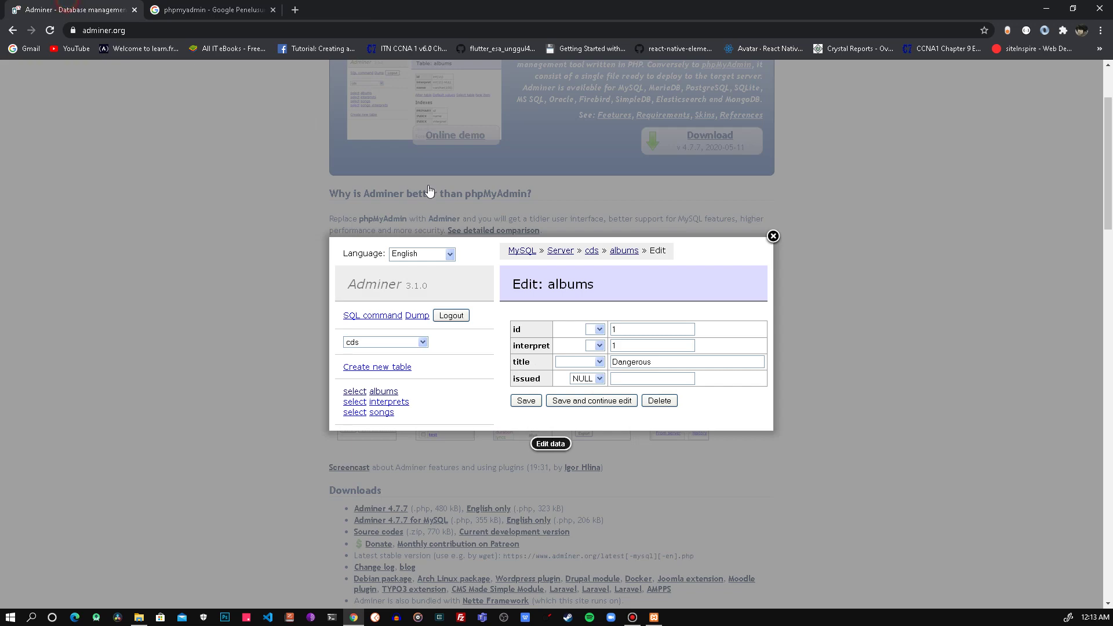
Step: Close the enlarged screenshot and download Adminer 4.7.7 for MySQL (355 KB)
left_click(775, 239)
scroll(644, 245, "down", 3)
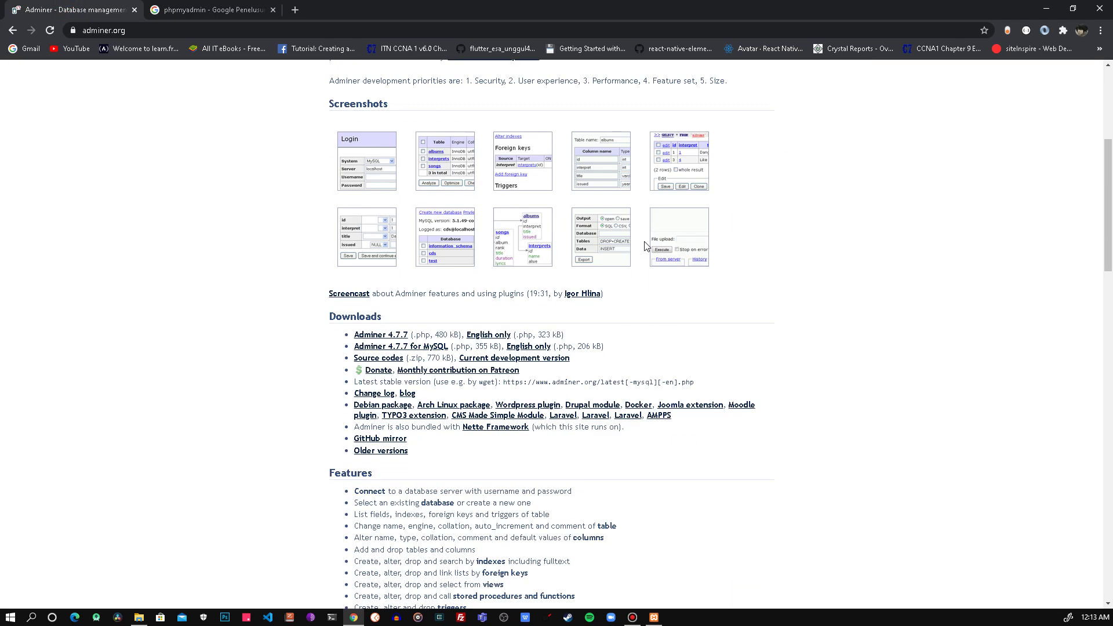
scroll(645, 246, "down", 2)
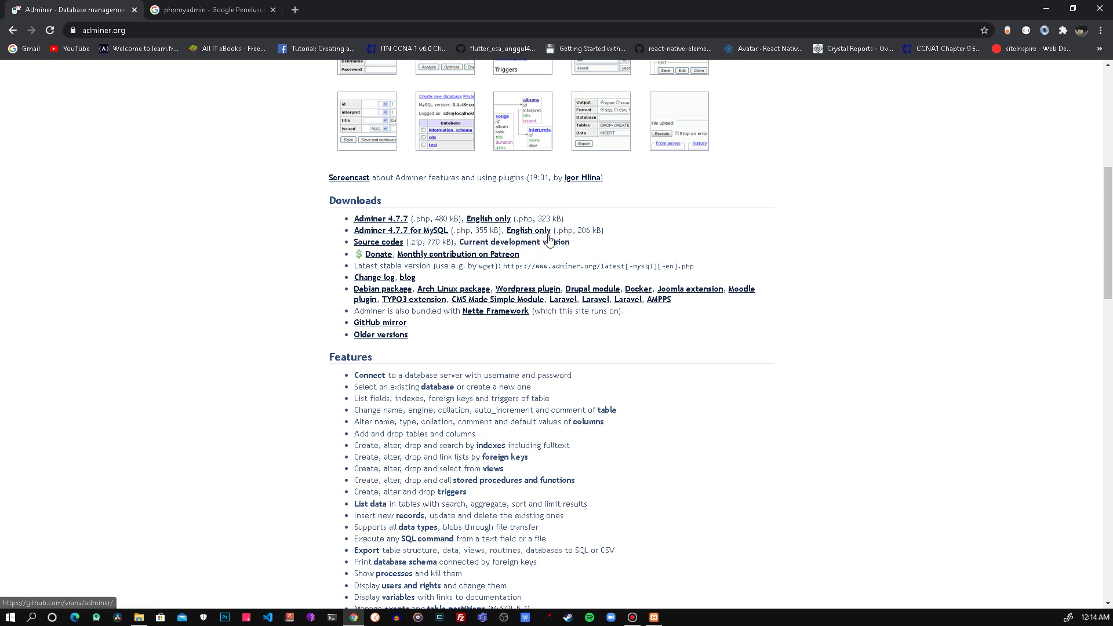
left_click(436, 231)
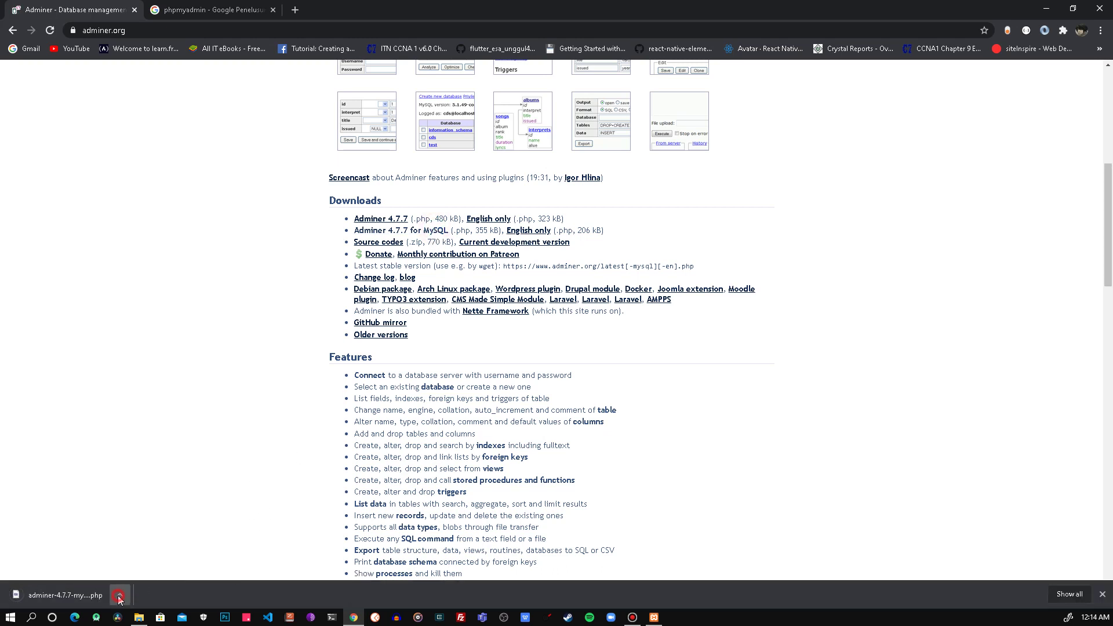
left_click(118, 597)
Step: Show the downloaded file in its folder and rename it to adminer.php
left_click(191, 555)
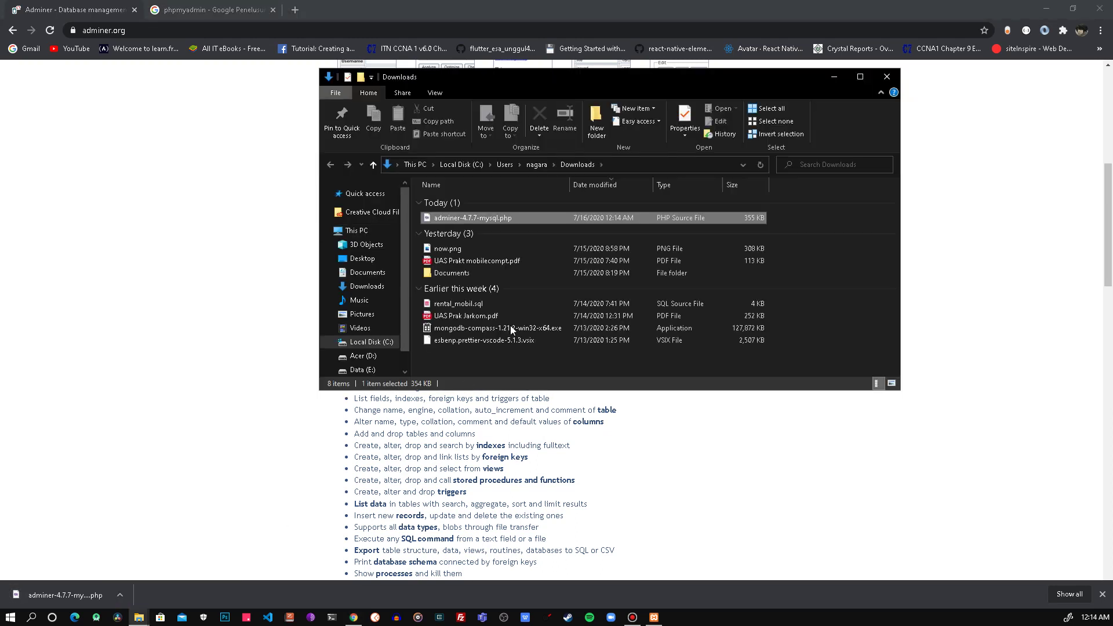
left_click(489, 219)
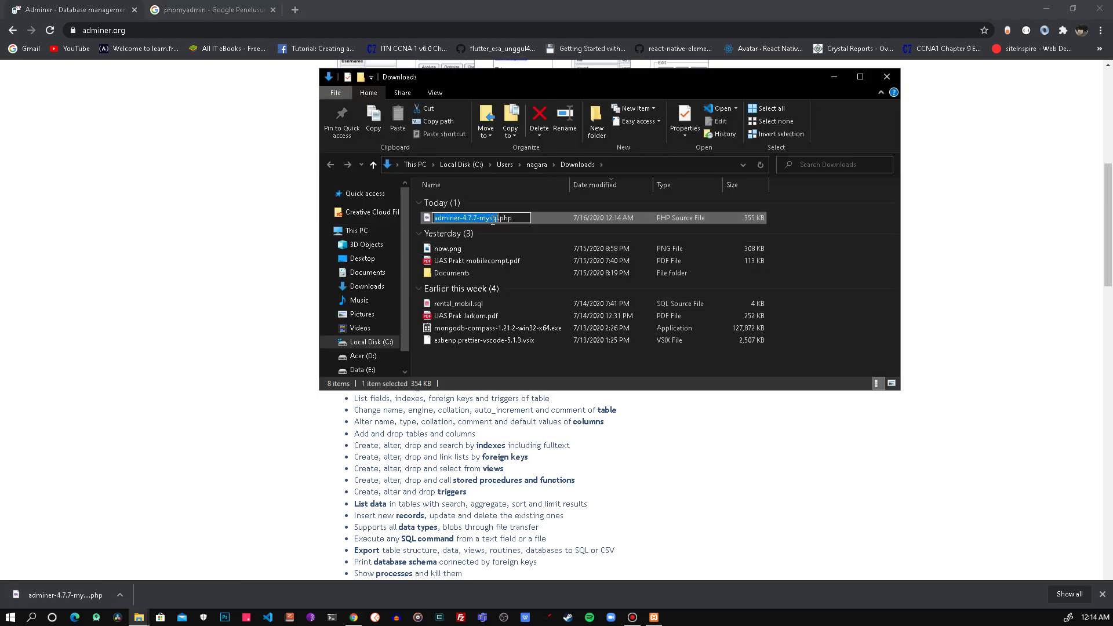
left_click(498, 219)
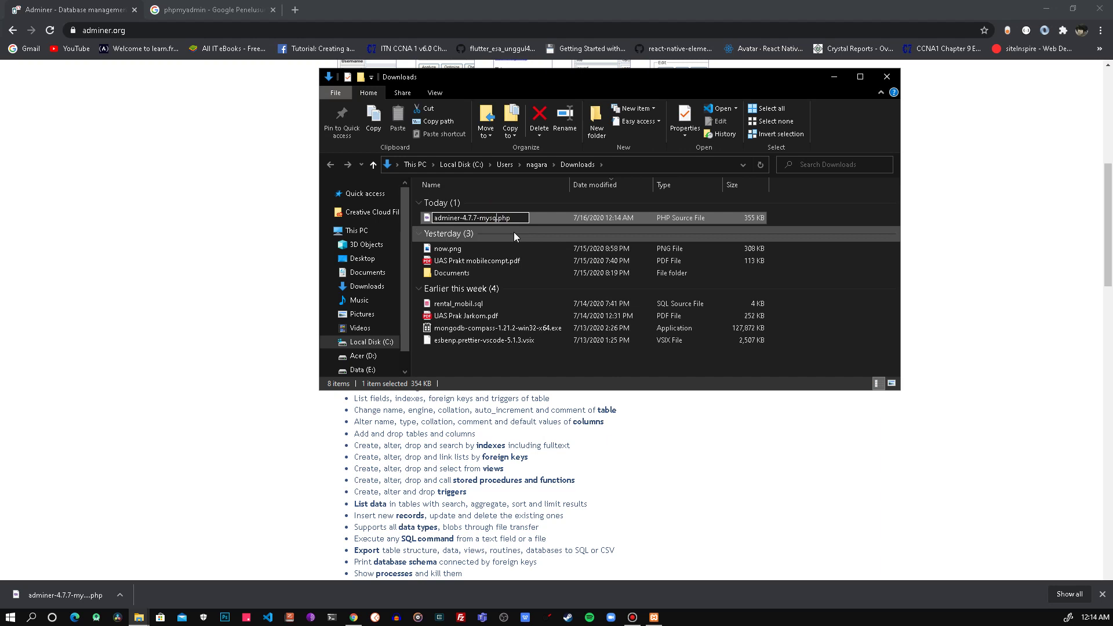
key("BackSpace")
key("BackSpace")
key("BackSpace")
key("BackSpace")
key("BackSpace")
key("BackSpace")
key("BackSpace")
key("BackSpace")
key("BackSpace")
key("BackSpace")
key("BackSpace")
key("BackSpace")
key("Return")
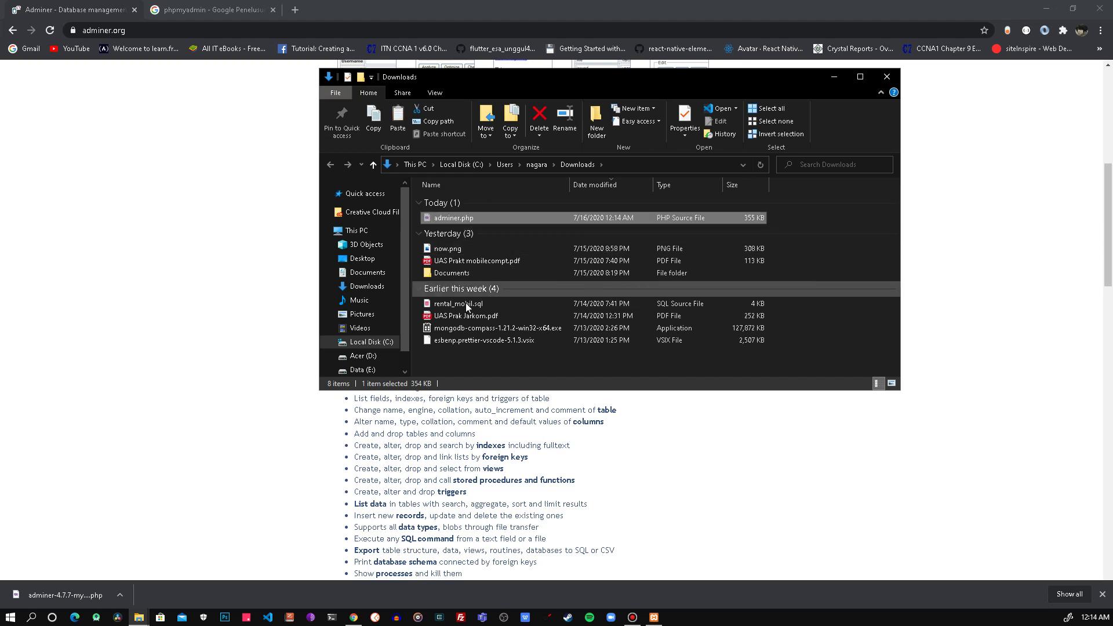
Step: Paste adminer.php into C:\xampp\htdocs, then return to Chrome's phpmyadmin results tab
left_click(364, 370)
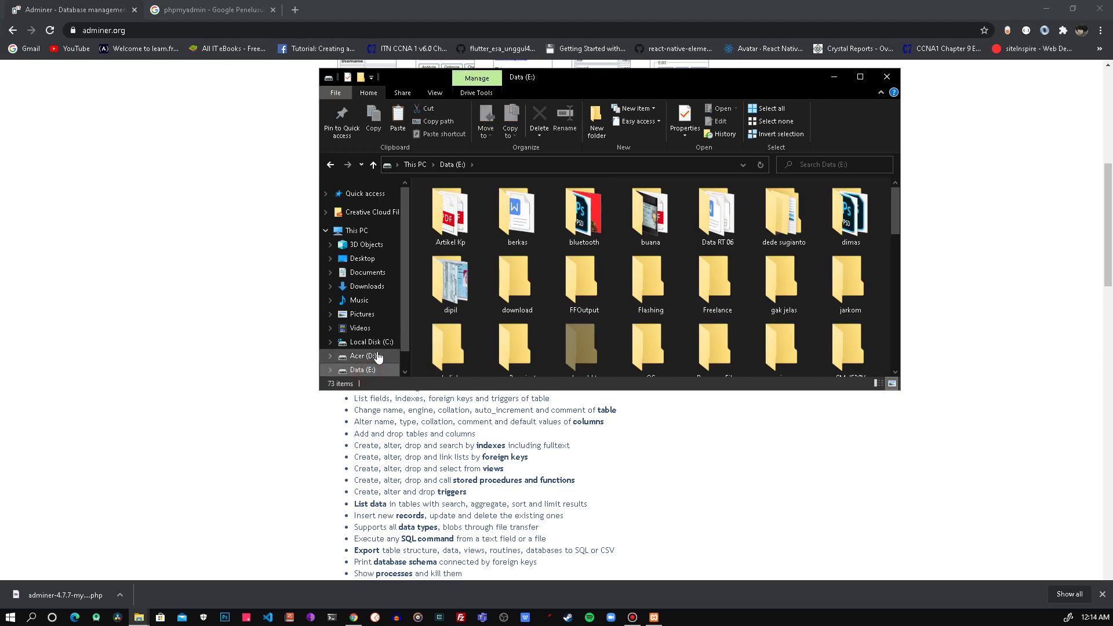
left_click(375, 342)
scroll(431, 358, "down", 1)
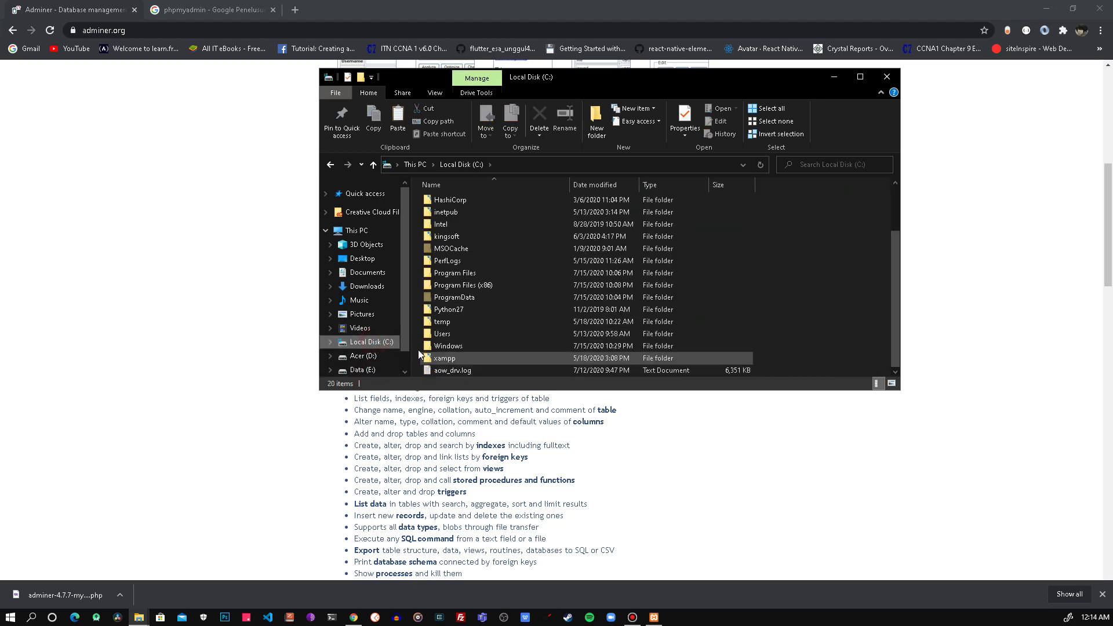
double_click(461, 356)
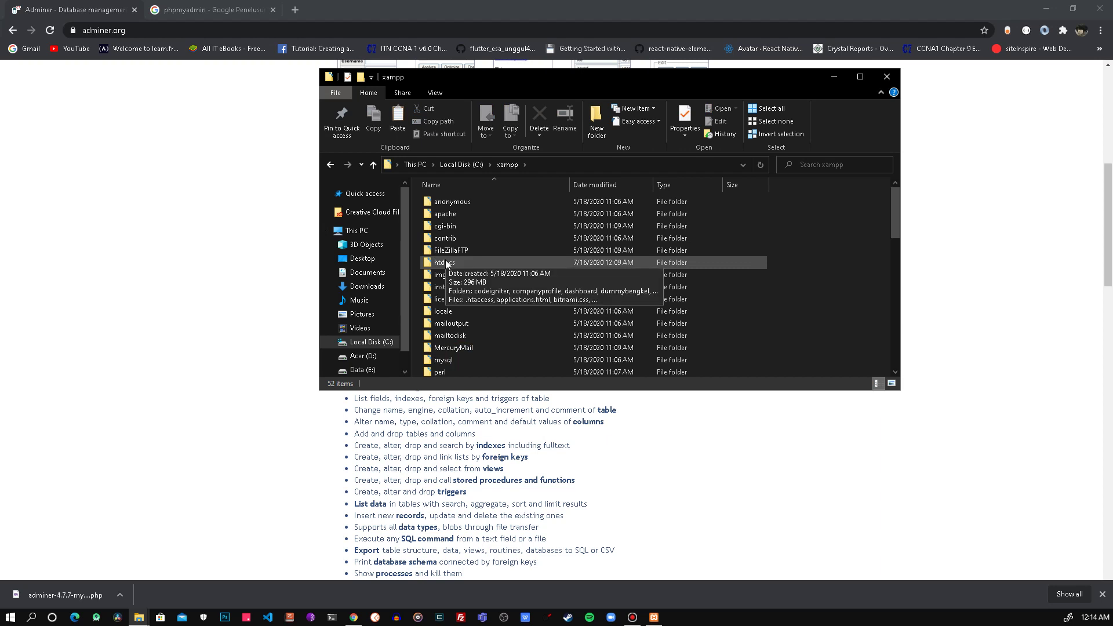
double_click(456, 264)
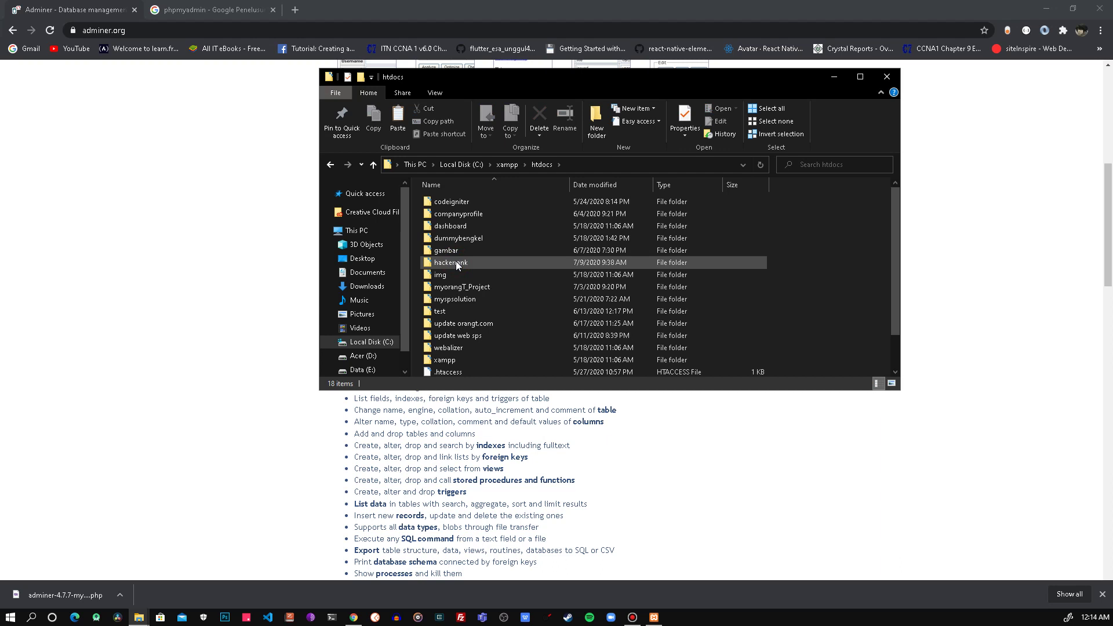
key("ctrl+v")
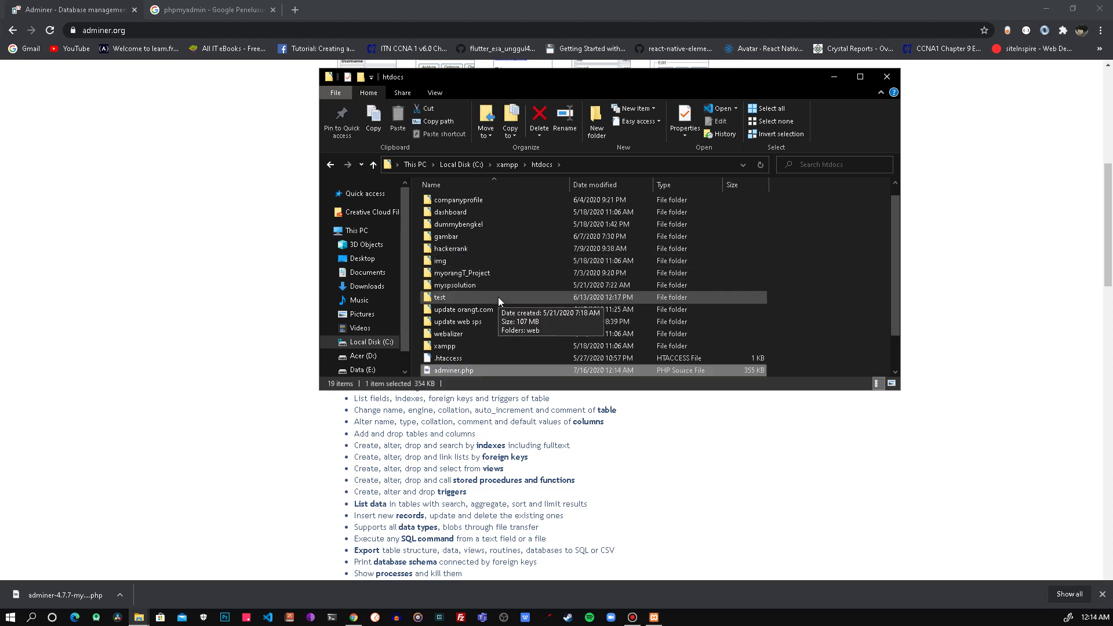
left_click(996, 242)
left_click(226, 6)
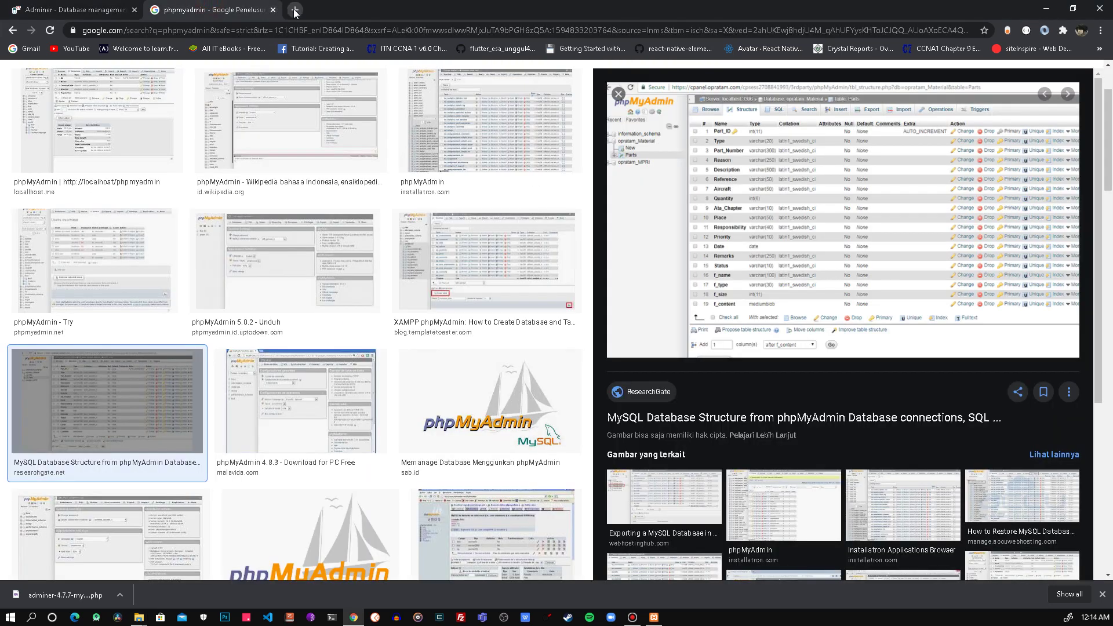
Step: Load localhost/adminer.php in the browser
left_click(261, 25)
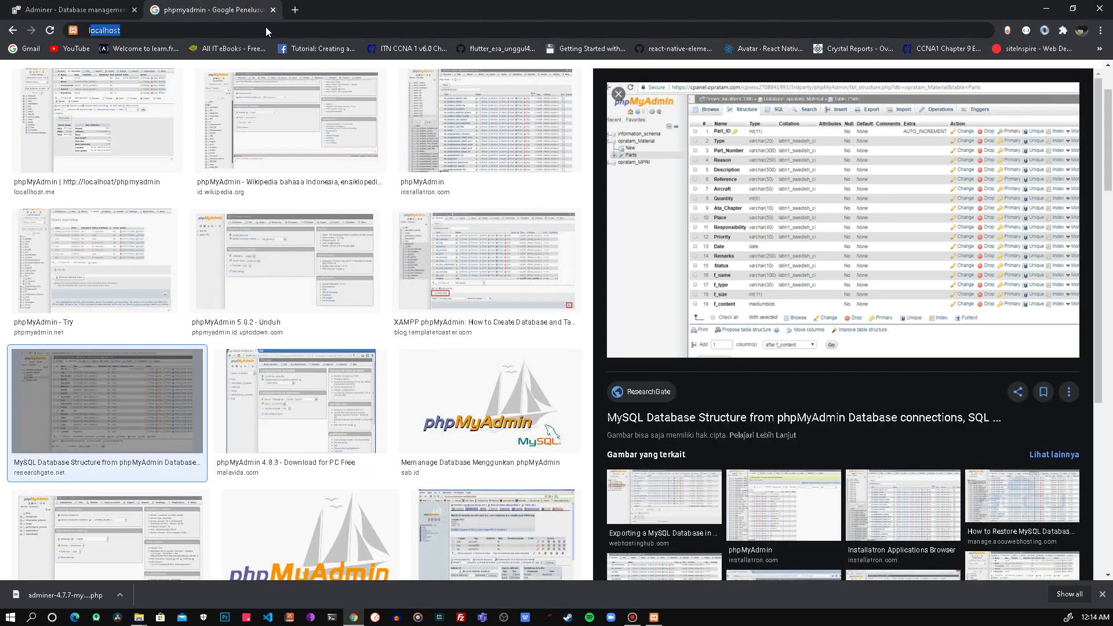
type("localhost/")
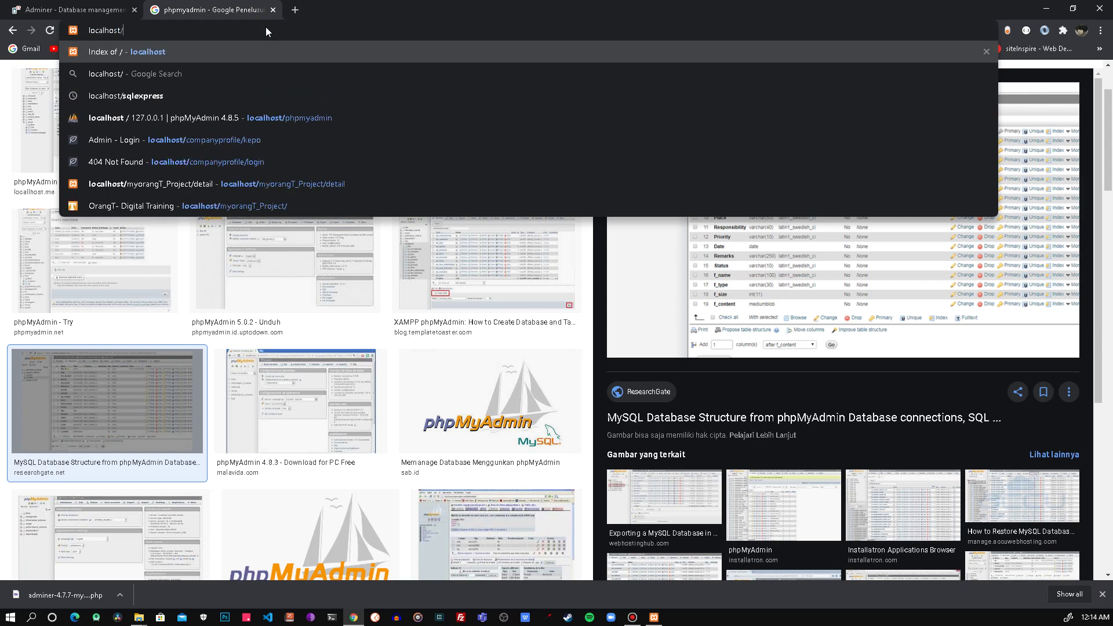
type("adminer")
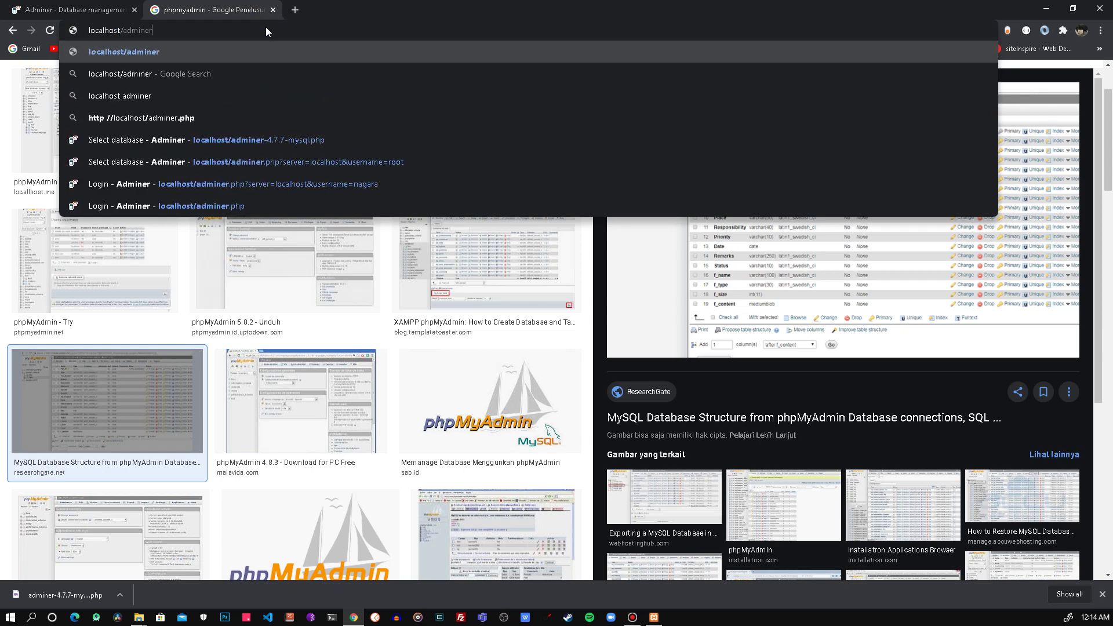
type(".php")
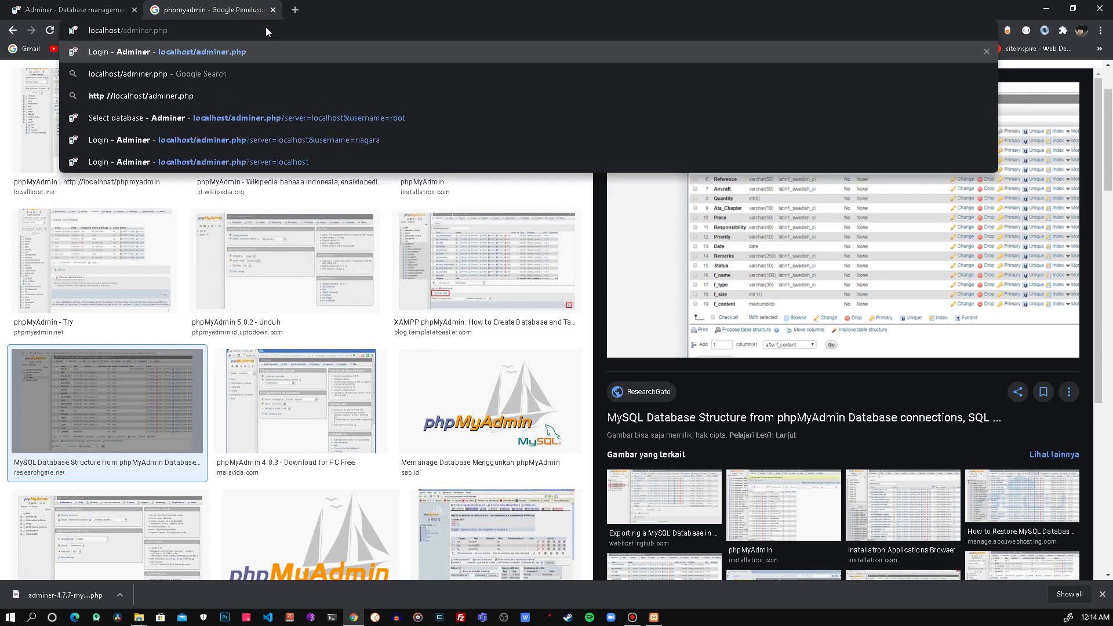
key("Return")
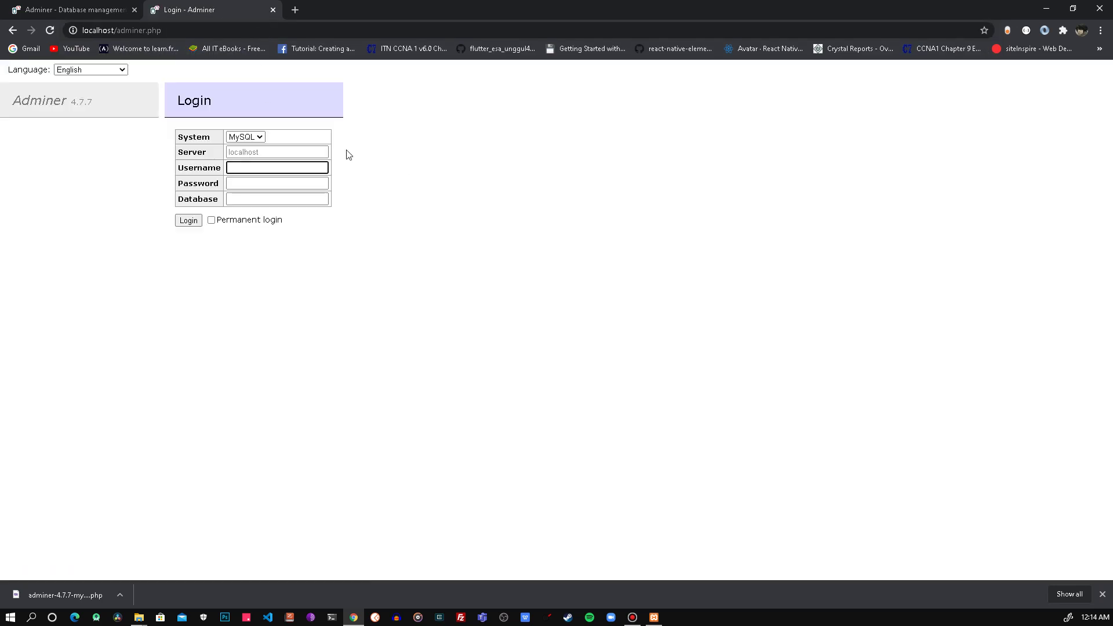
Step: Try logging in to server localhost as root without a password, which Adminer refuses
left_click(243, 152)
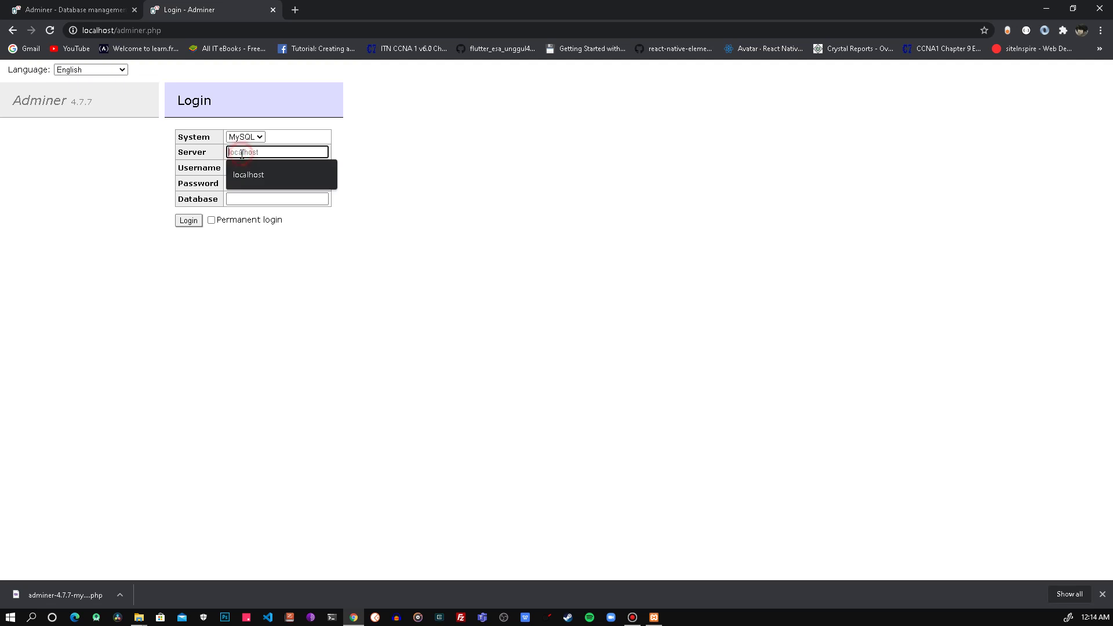
left_click(256, 175)
left_click(248, 167)
type("root")
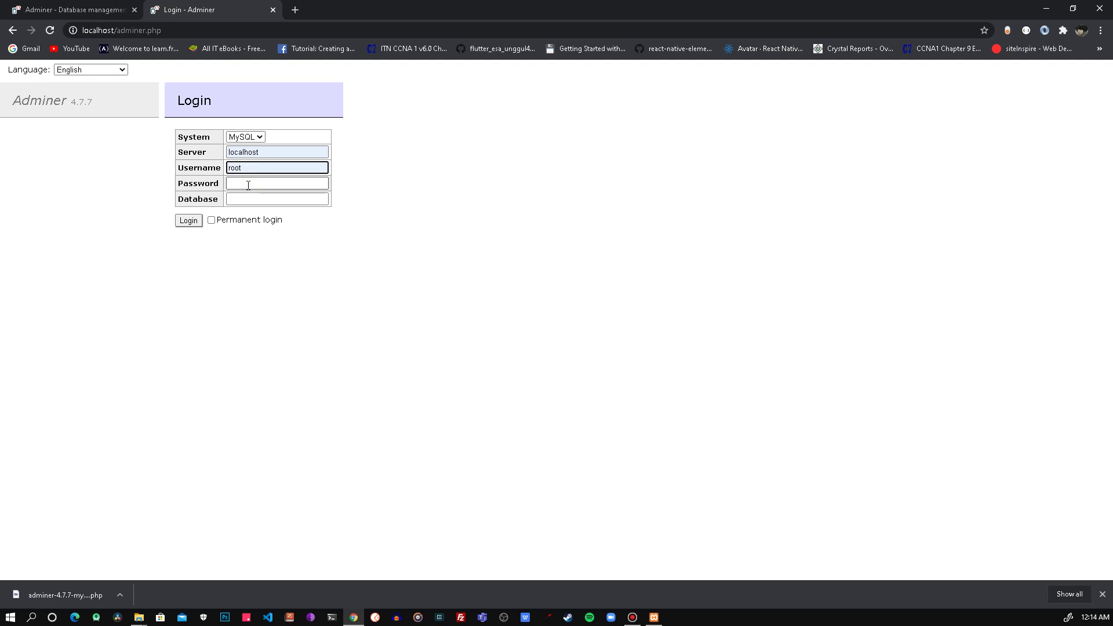
left_click(188, 220)
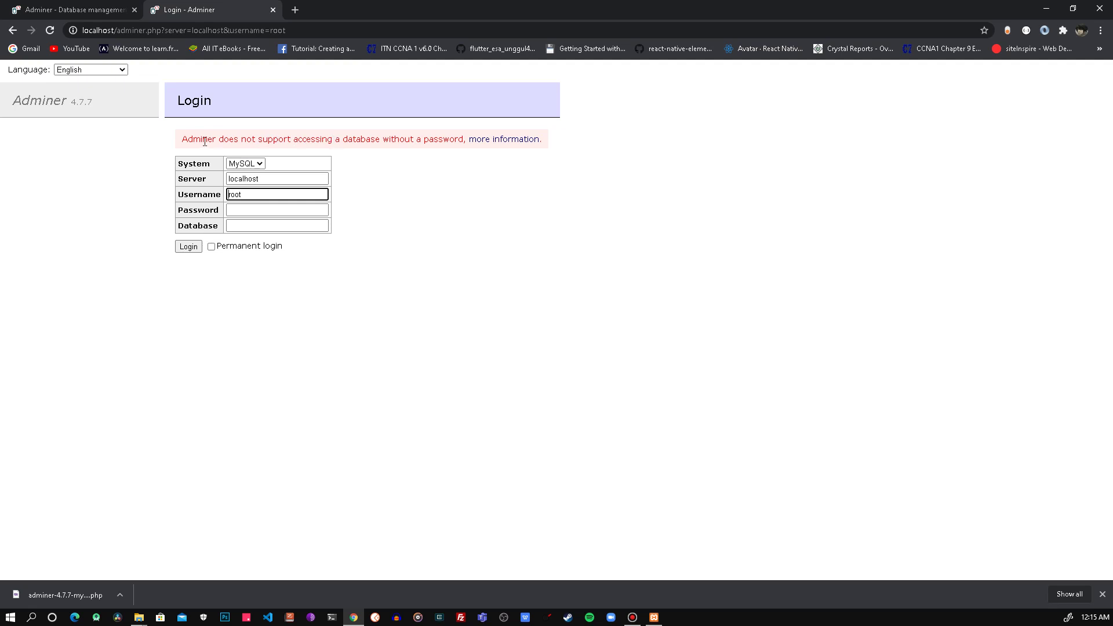
left_click_drag(186, 142, 326, 141)
left_click(427, 159)
left_click(299, 12)
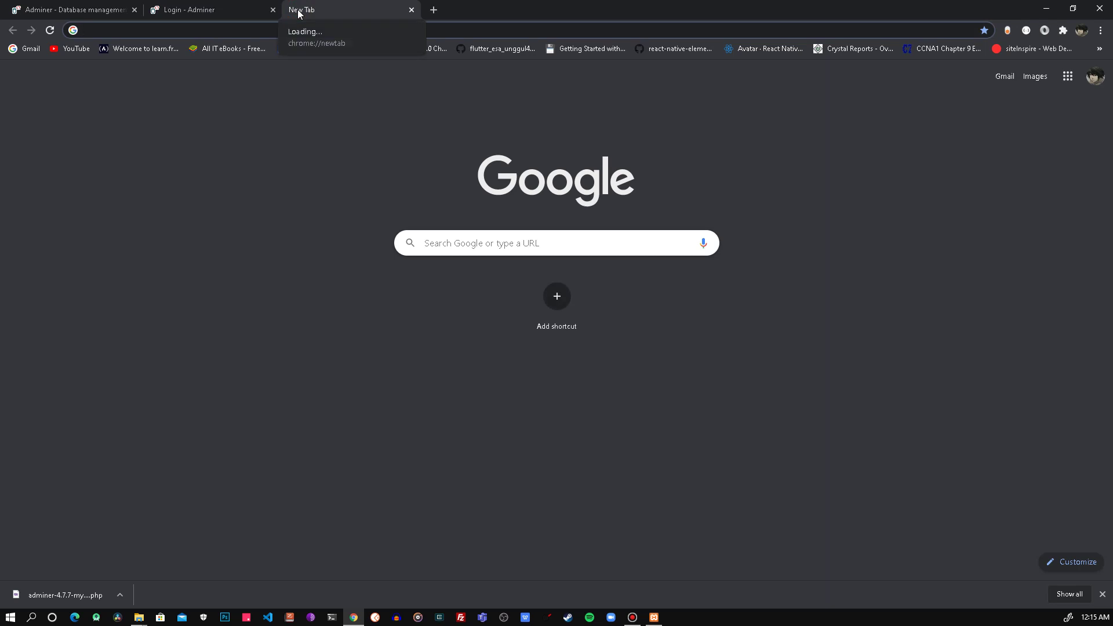
Step: Open localhost/phpmyadmin and go to its User accounts page
type("localhost/phpmyadmin")
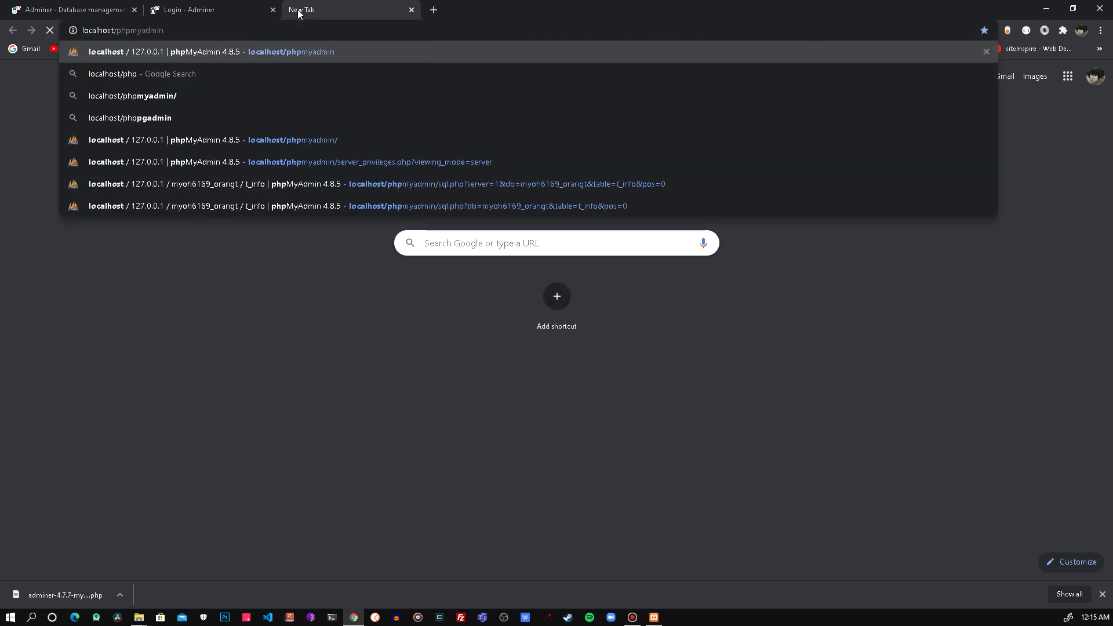
key("Return")
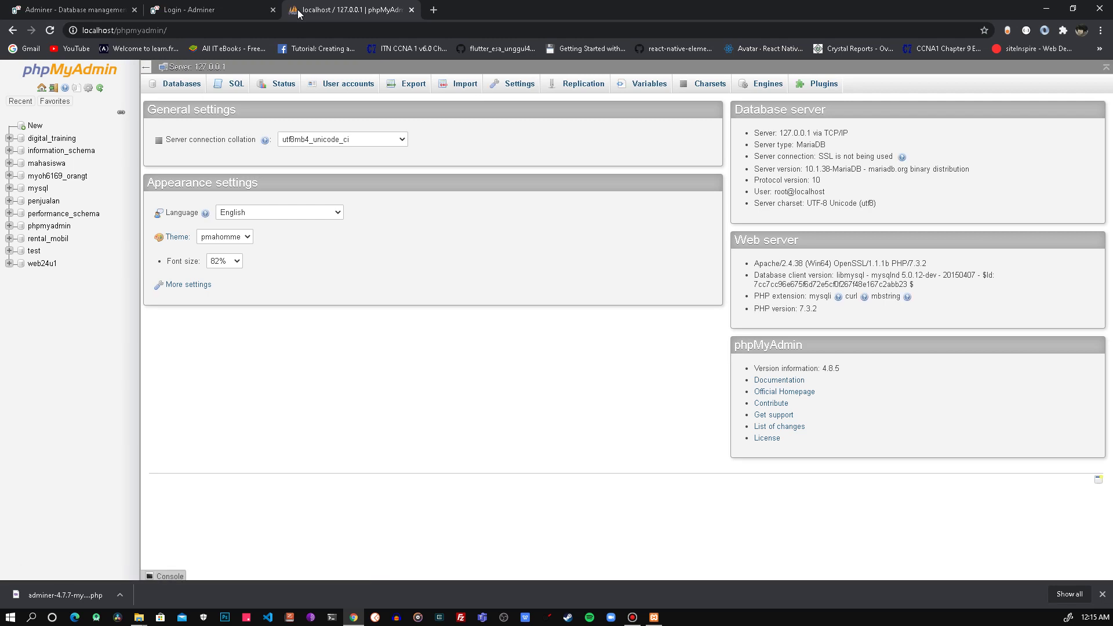
left_click(342, 86)
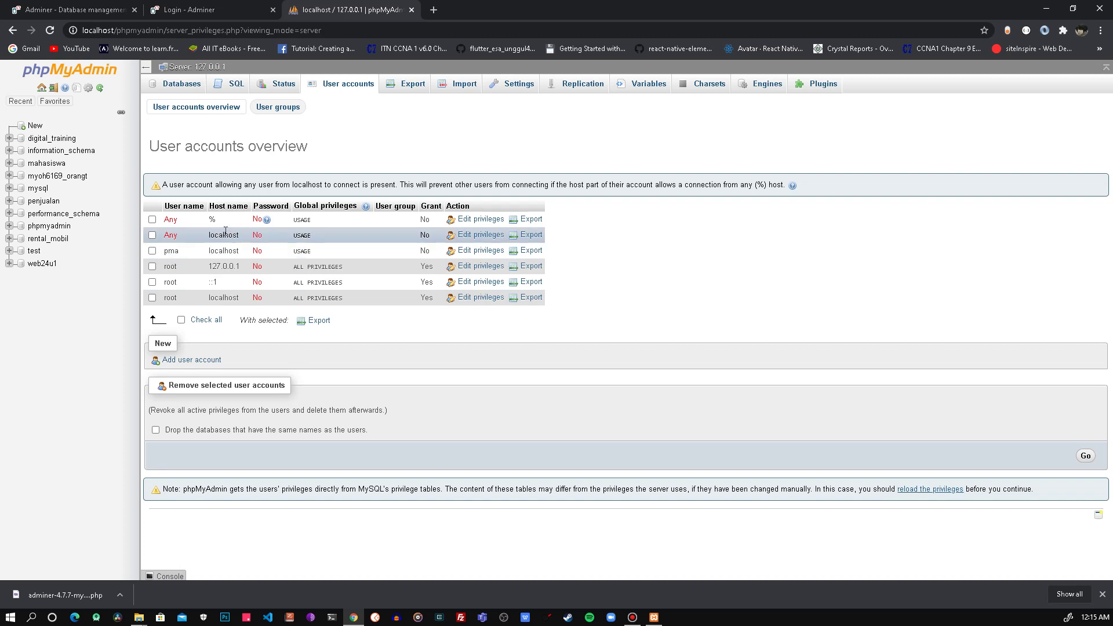
Step: Start a new user account with user name 'nagara' and host name Local
left_click(186, 360)
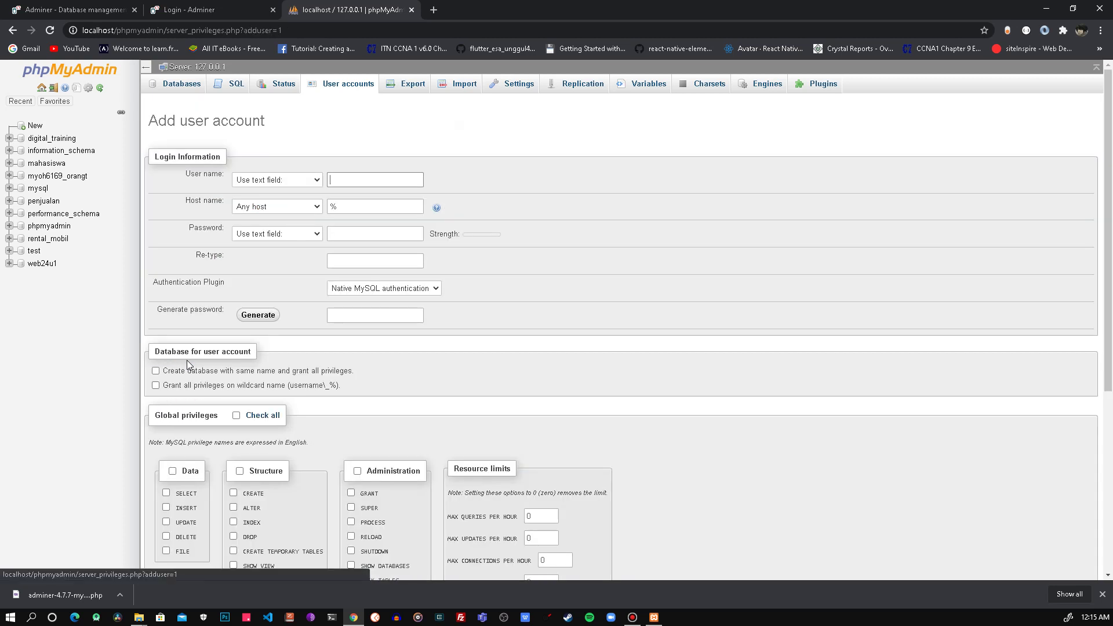
left_click(1102, 594)
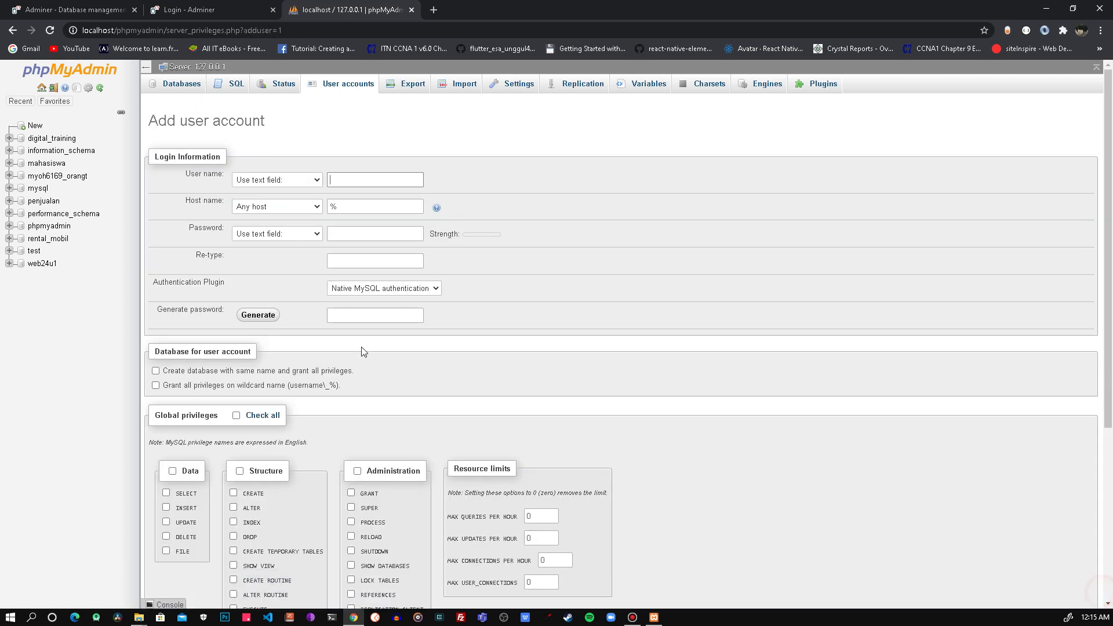
left_click(347, 181)
type("nagara")
left_click(307, 207)
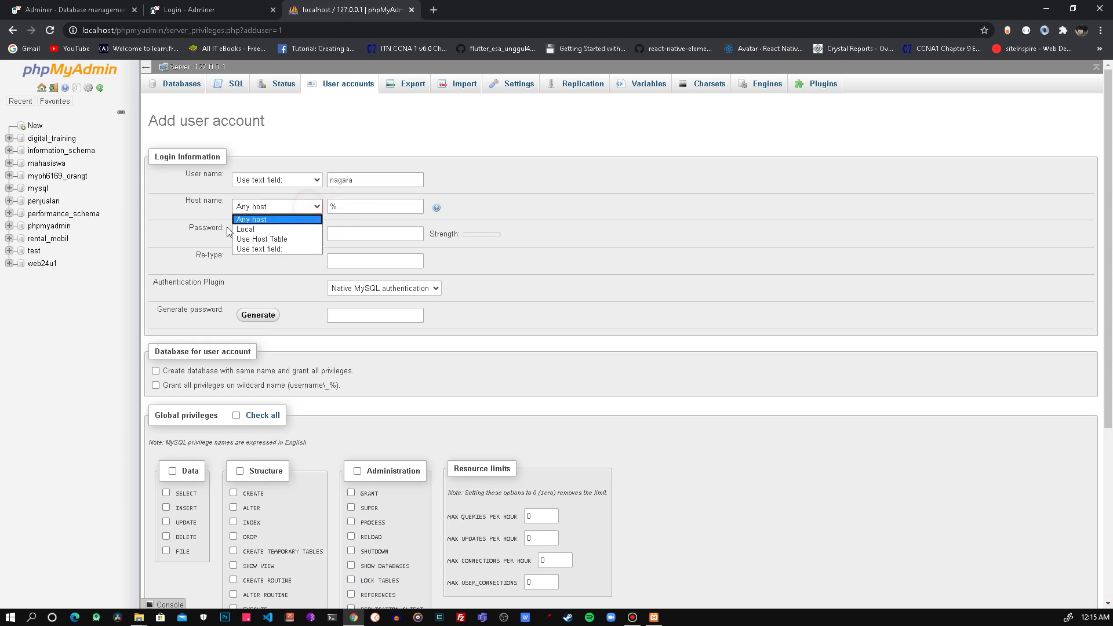
left_click(254, 229)
Step: Enter the account password in both the Password and Re-type fields
left_click(366, 231)
left_click(376, 259)
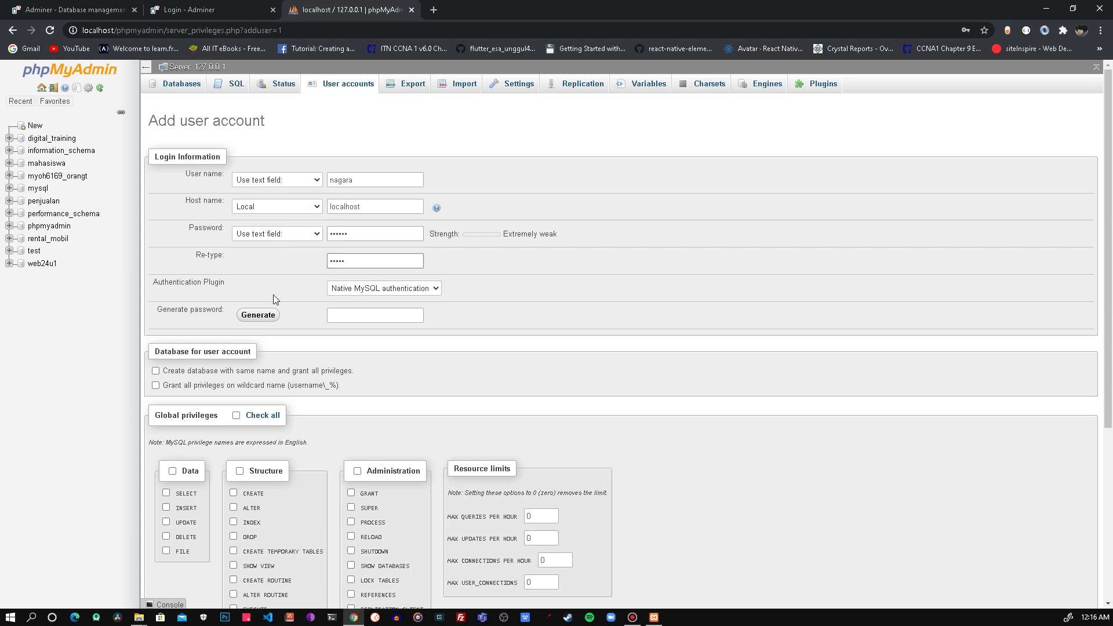
double_click(363, 237)
key("BackSpace")
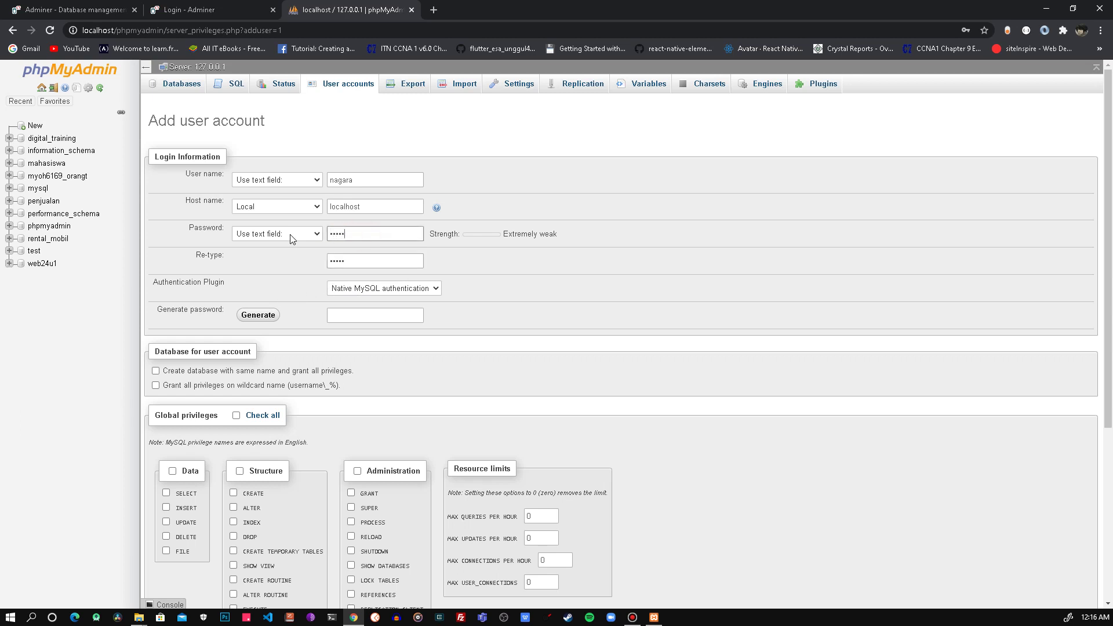
key("Tab")
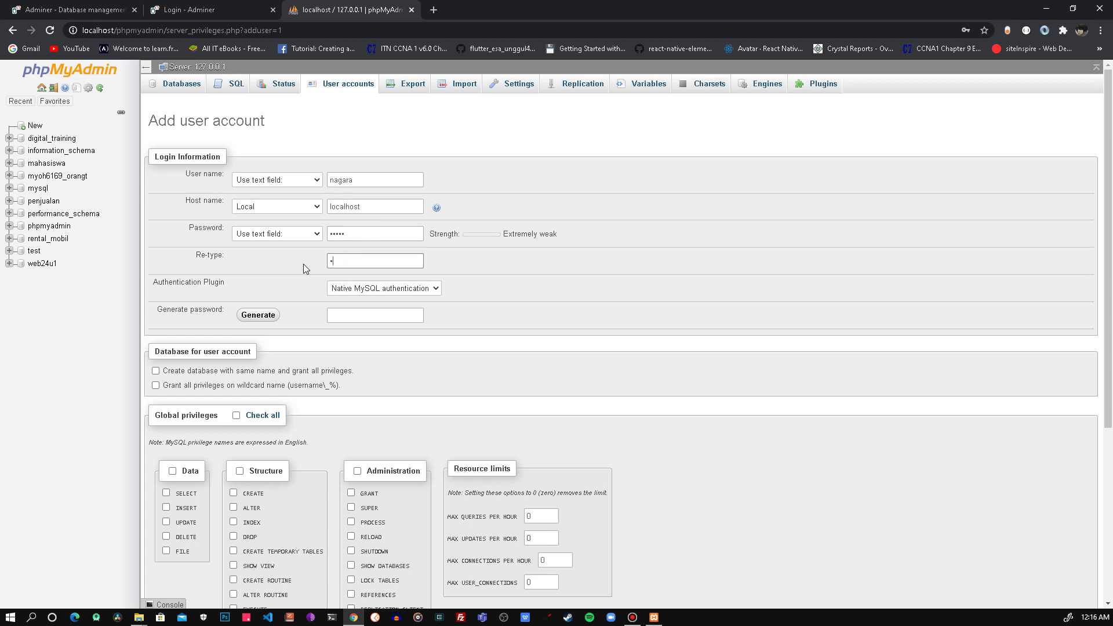
Step: Create nagara@localhost with a same-name database and all global privileges, then reopen User accounts
scroll(466, 302, "down", 2)
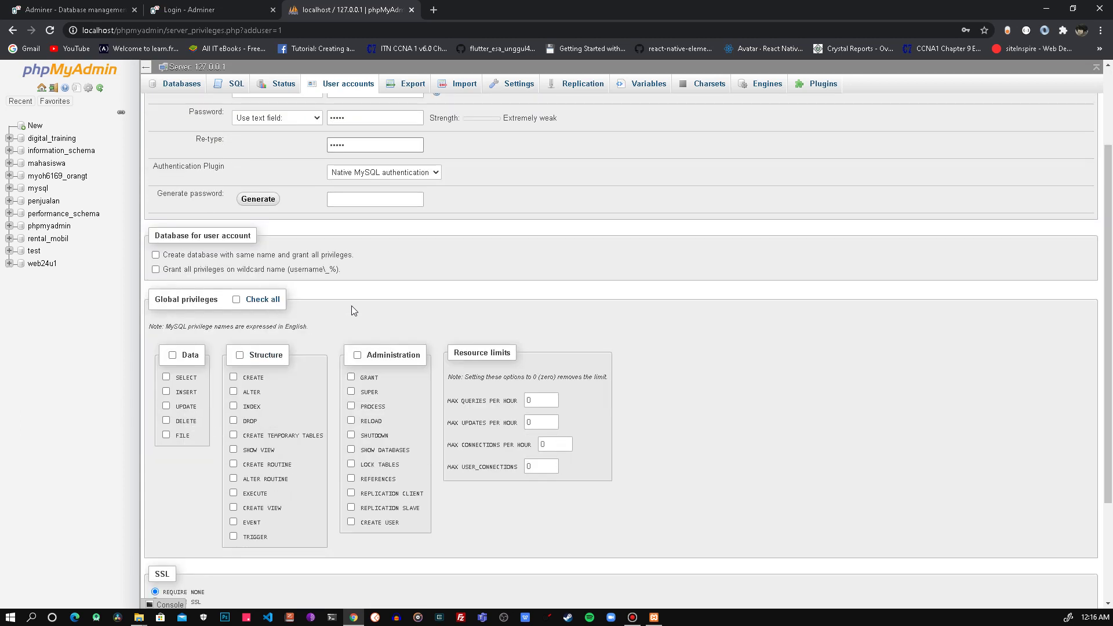
left_click(156, 254)
left_click(155, 269)
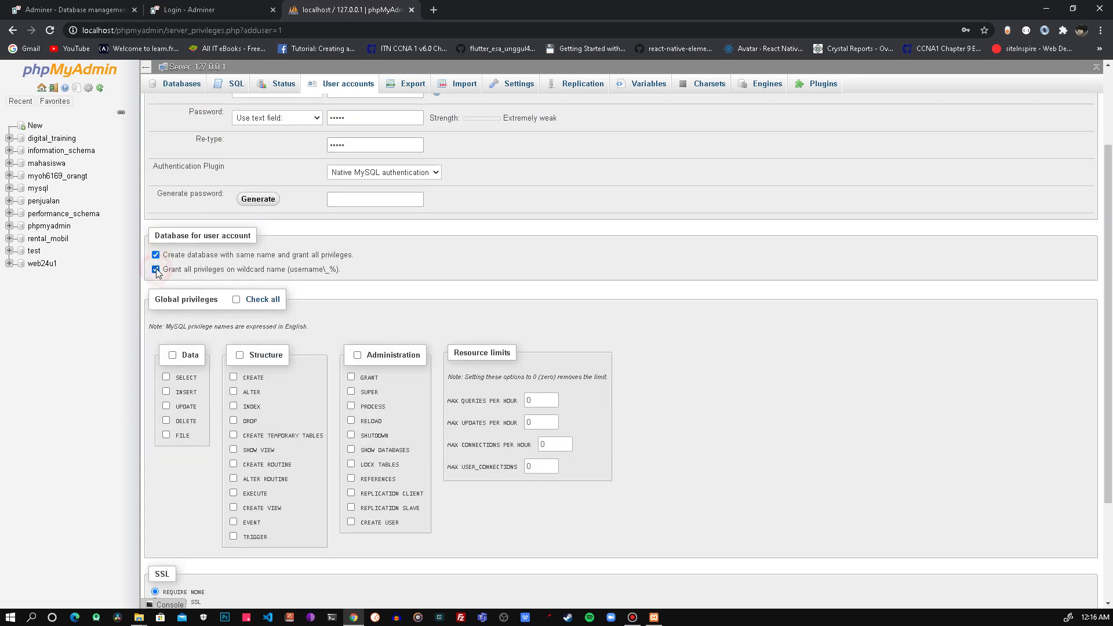
left_click(237, 299)
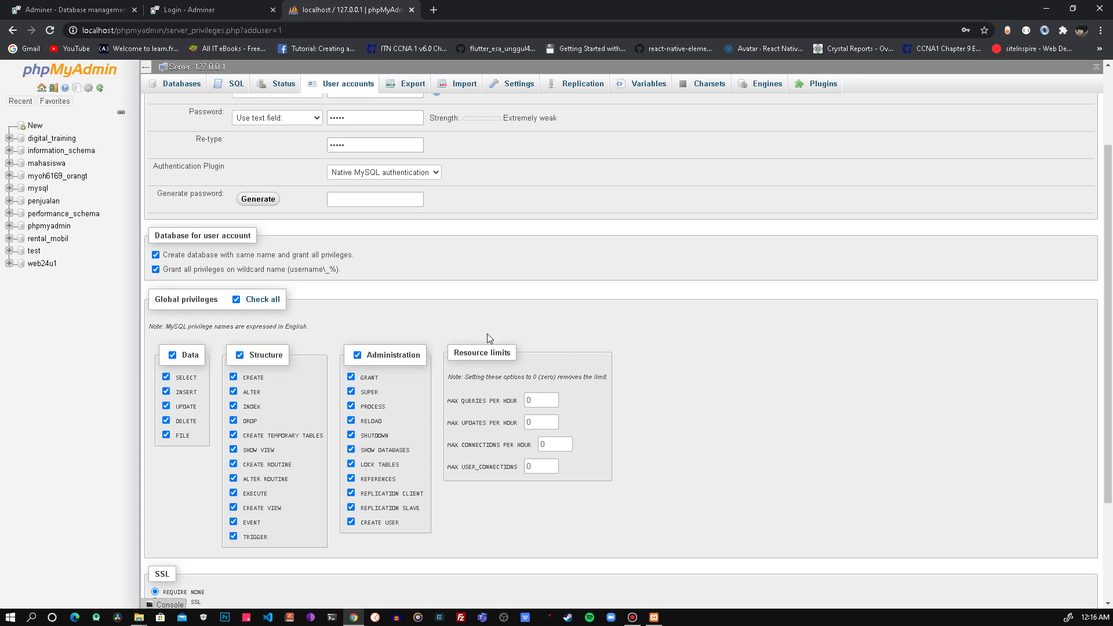
scroll(486, 338, "down", 3)
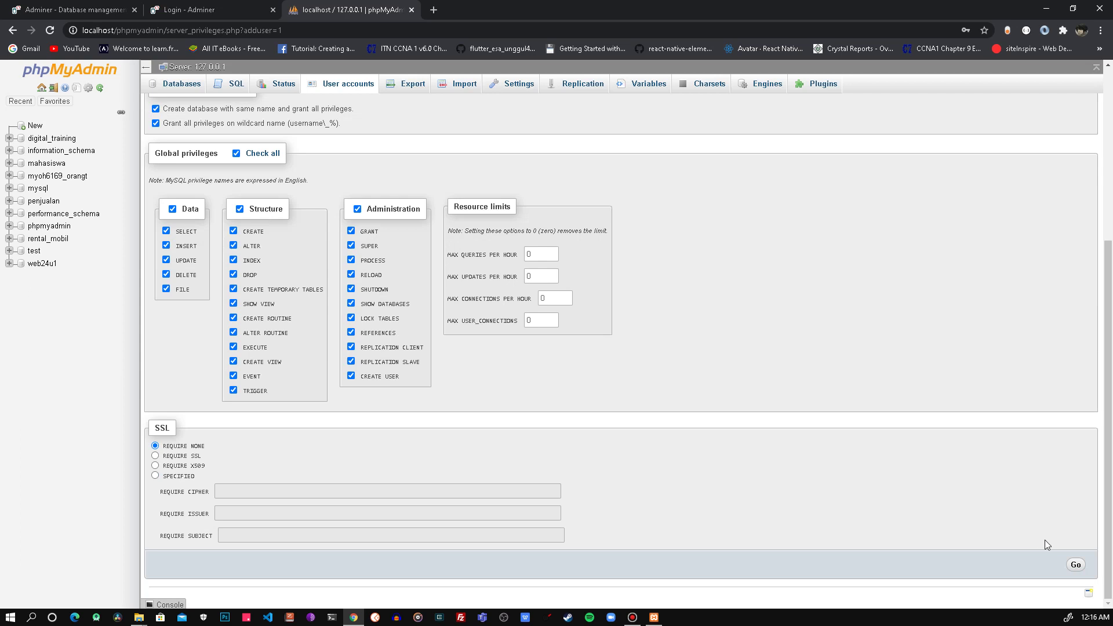
left_click(1075, 566)
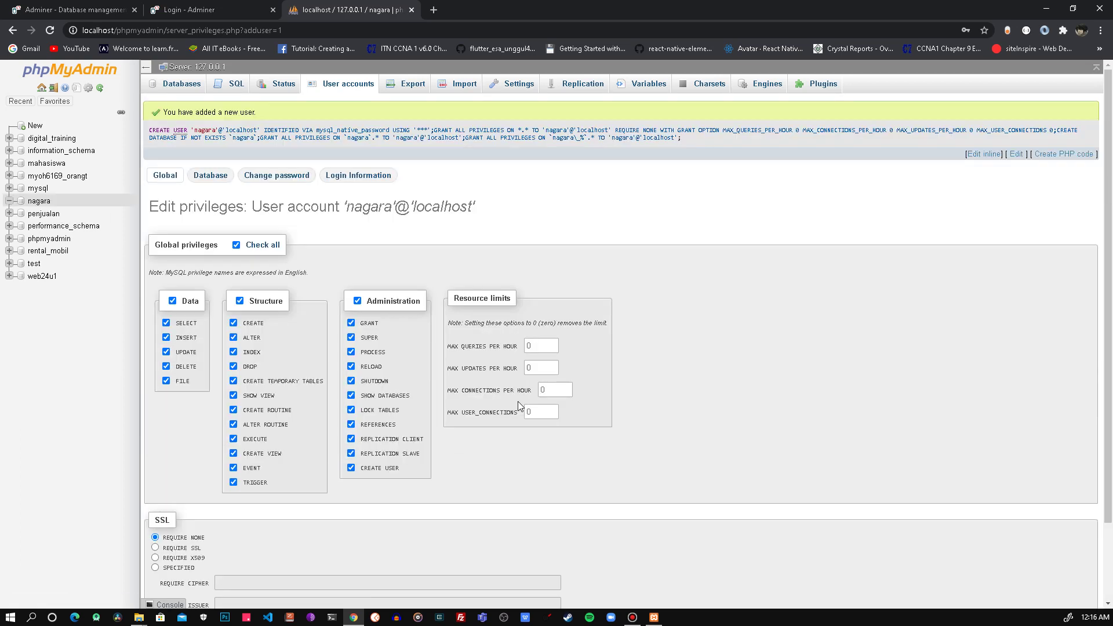
left_click(348, 85)
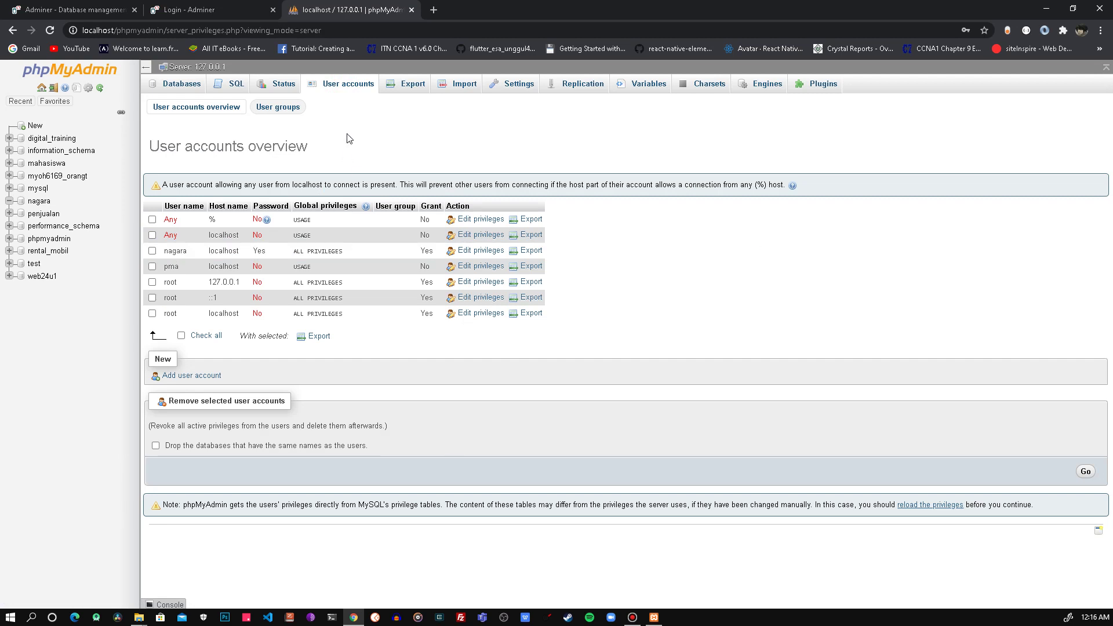
Step: Close the phpMyAdmin tab and log in to Adminer as user nagara with its password
left_click(412, 10)
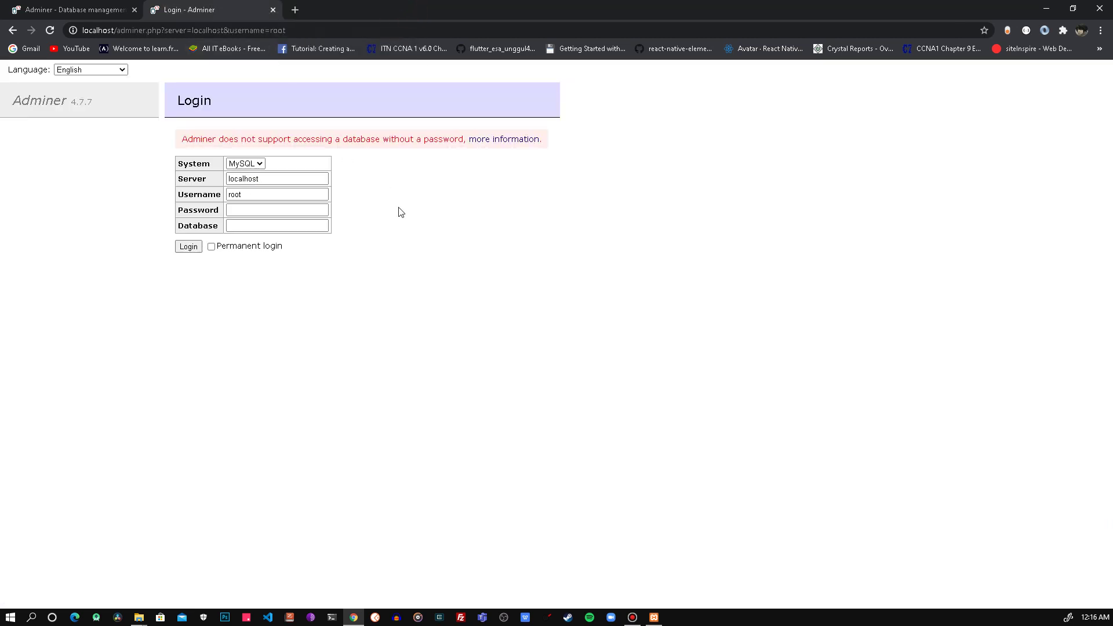
left_click_drag(249, 167, 178, 171)
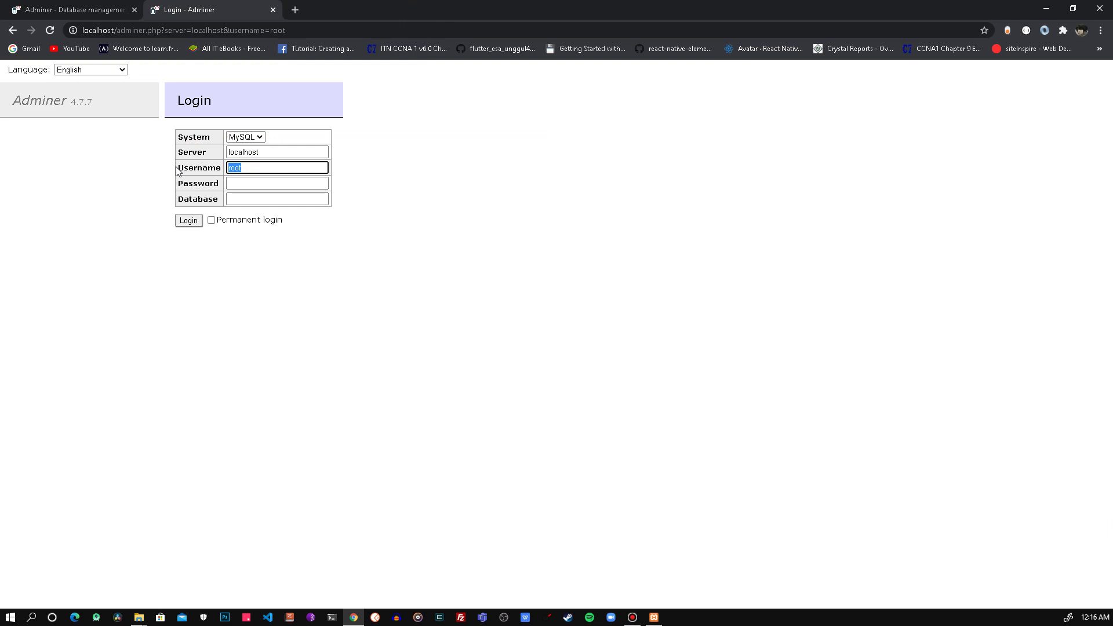
type("na")
key("Down")
key("Tab")
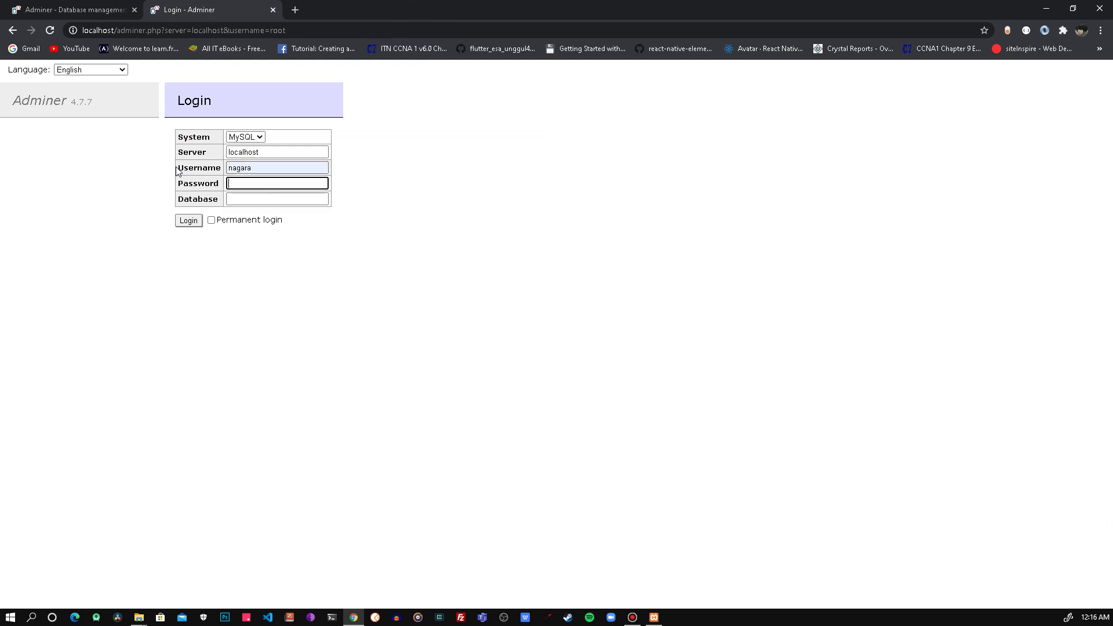
left_click(270, 197)
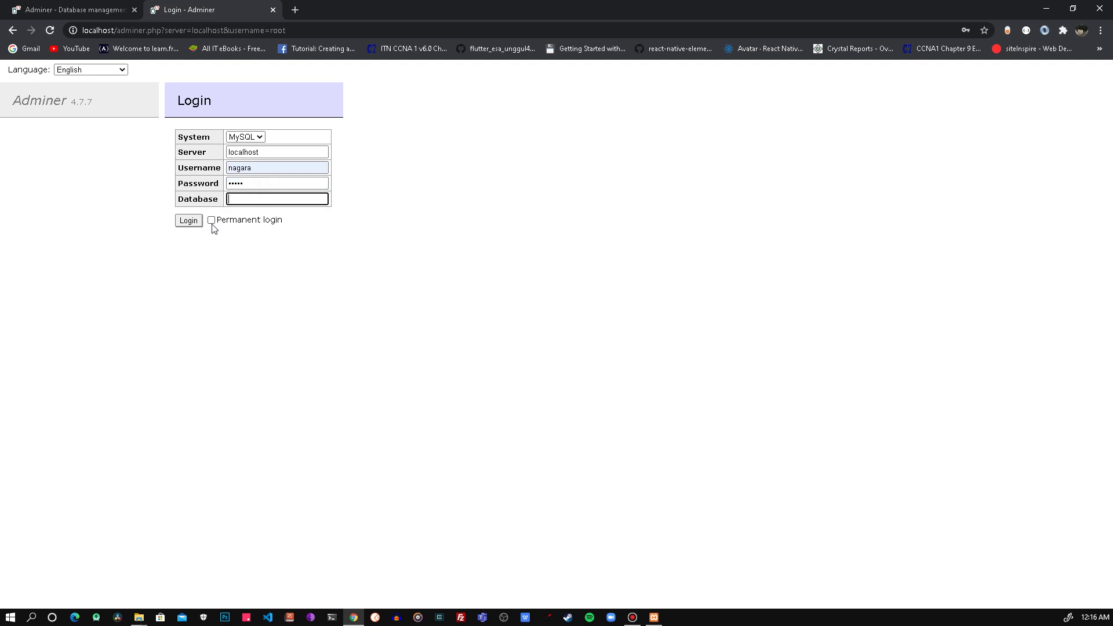
left_click(344, 223)
left_click(188, 223)
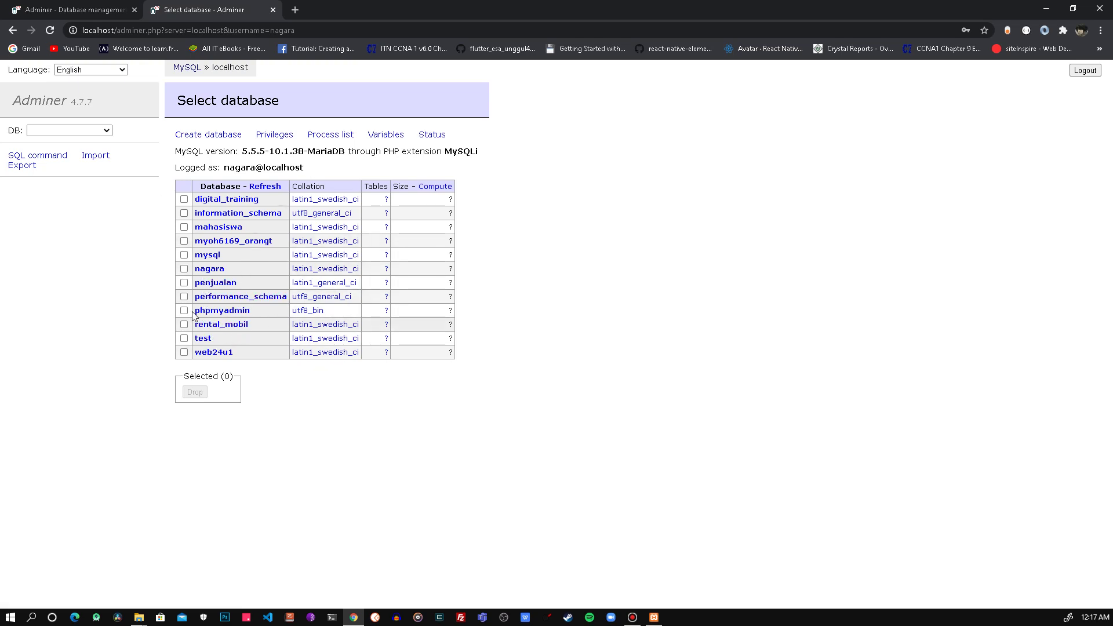
Step: Log out, then log back in as nagara with its password directly into the rental_mobil database
left_click(1084, 72)
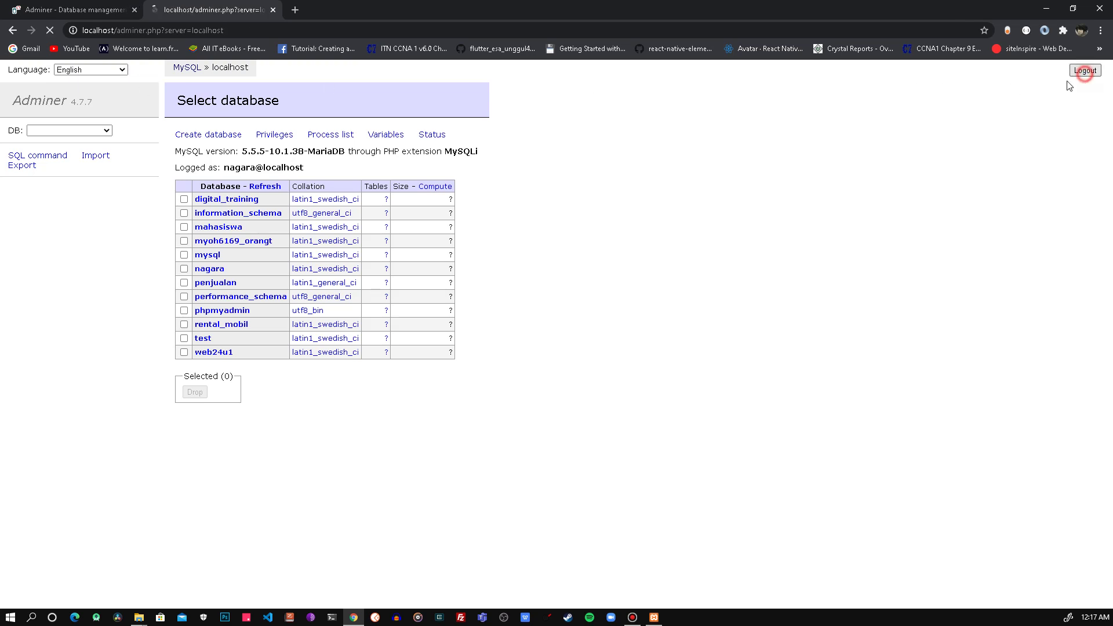
left_click(248, 195)
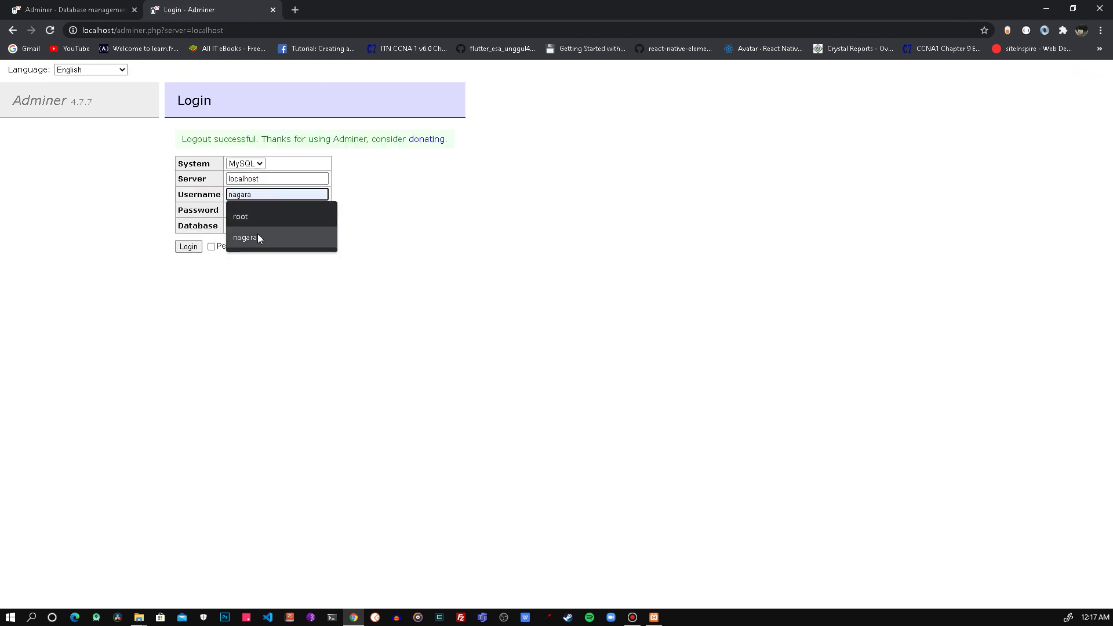
left_click(257, 237)
left_click(246, 210)
type("•••••")
left_click(266, 224)
type("rental_mo")
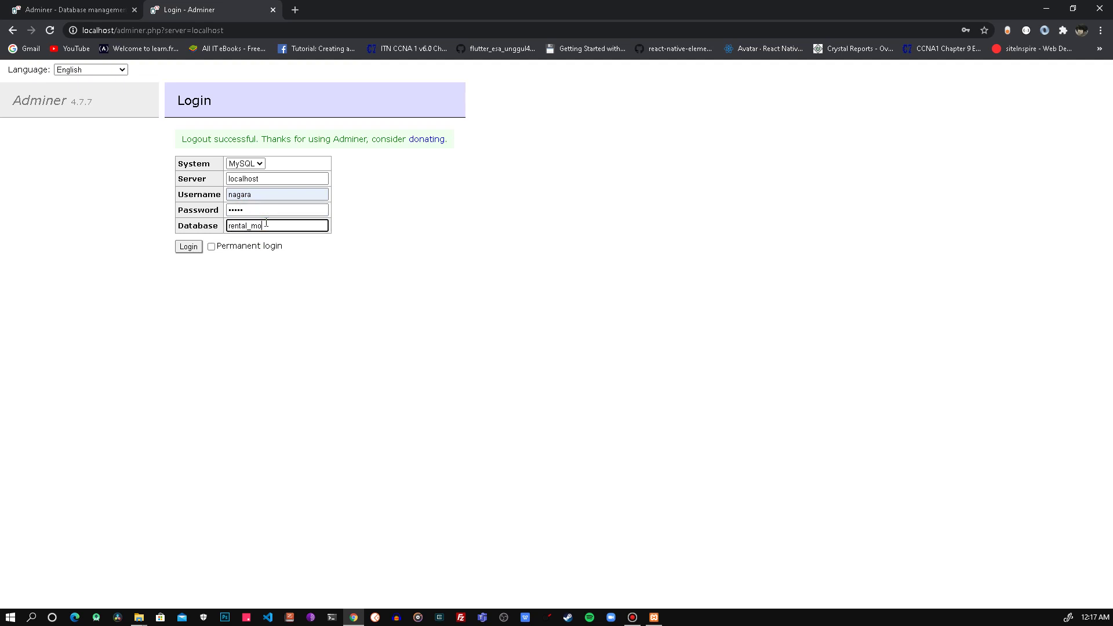
type("bil")
left_click(188, 246)
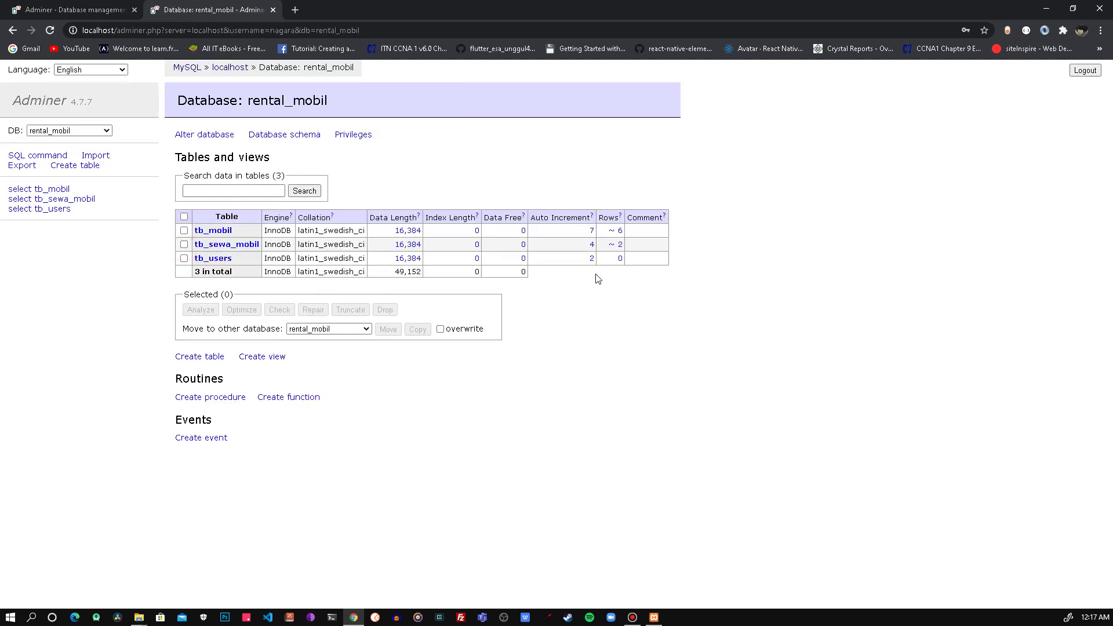
Step: Log out of the rental_mobil session in Adminer
left_click(1084, 70)
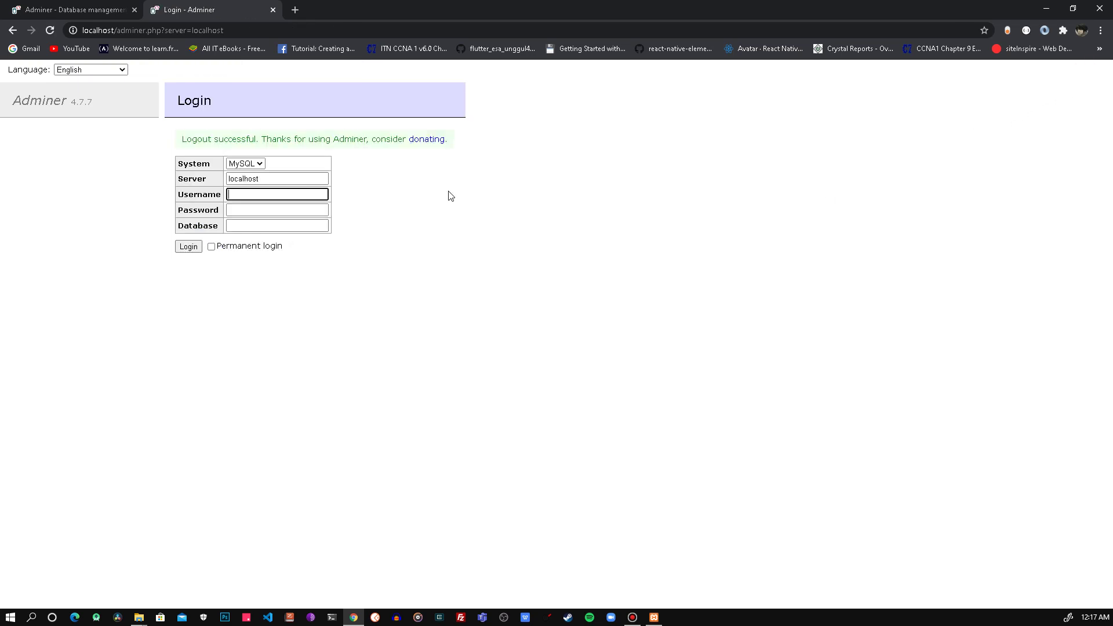